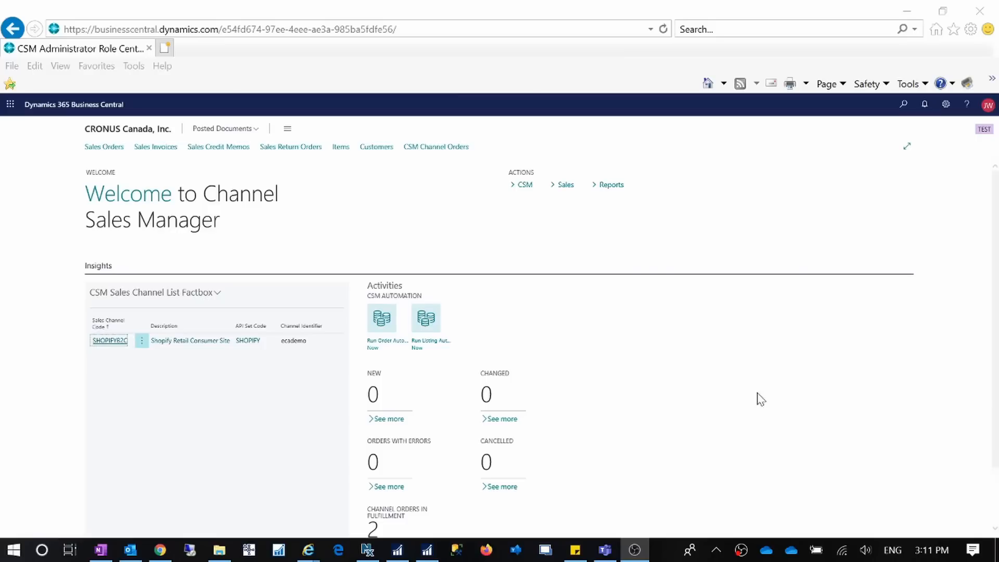
Search pages and tasks for 'extension' and open the installed extensions list.
left_click(904, 105)
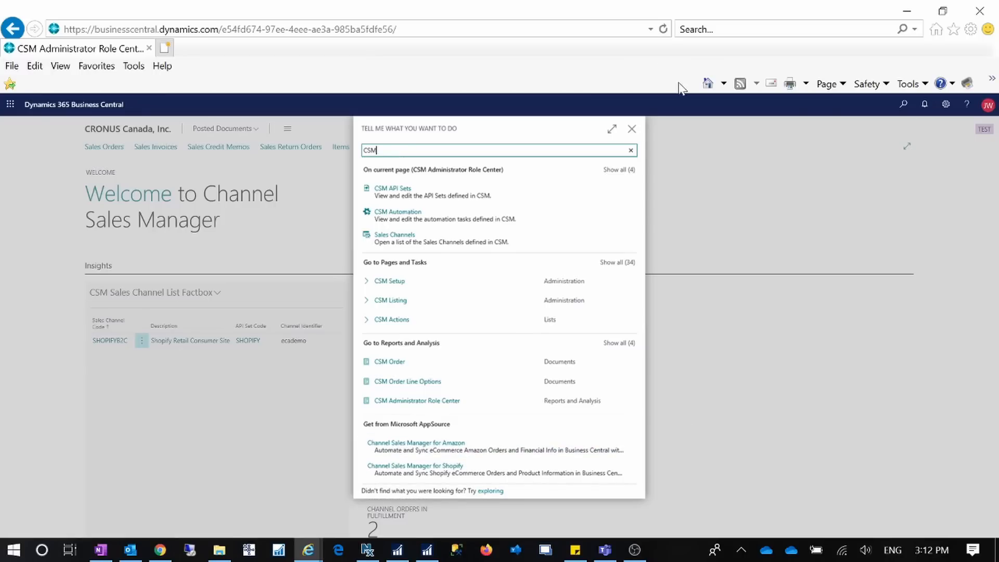
left_click(632, 129)
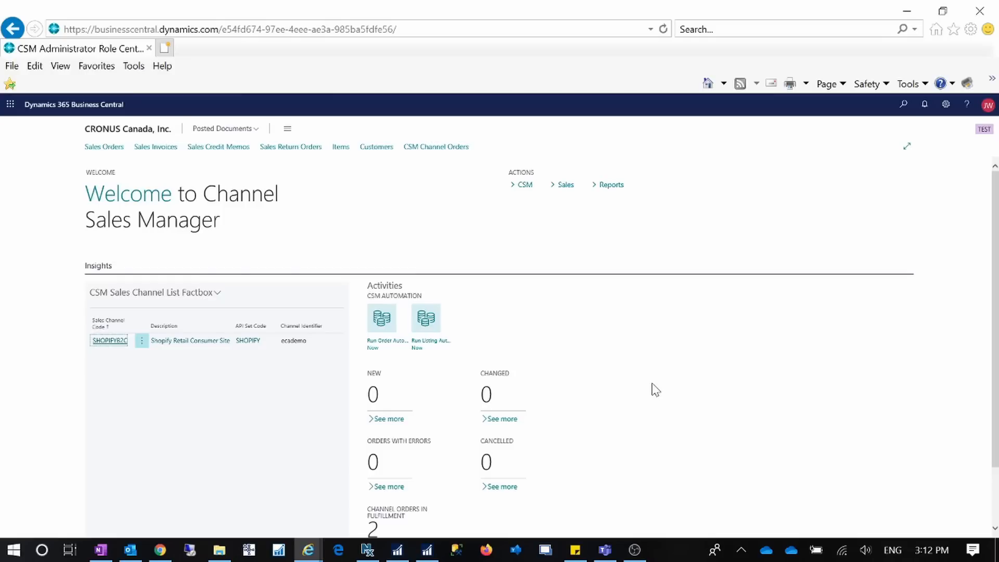
left_click(905, 110)
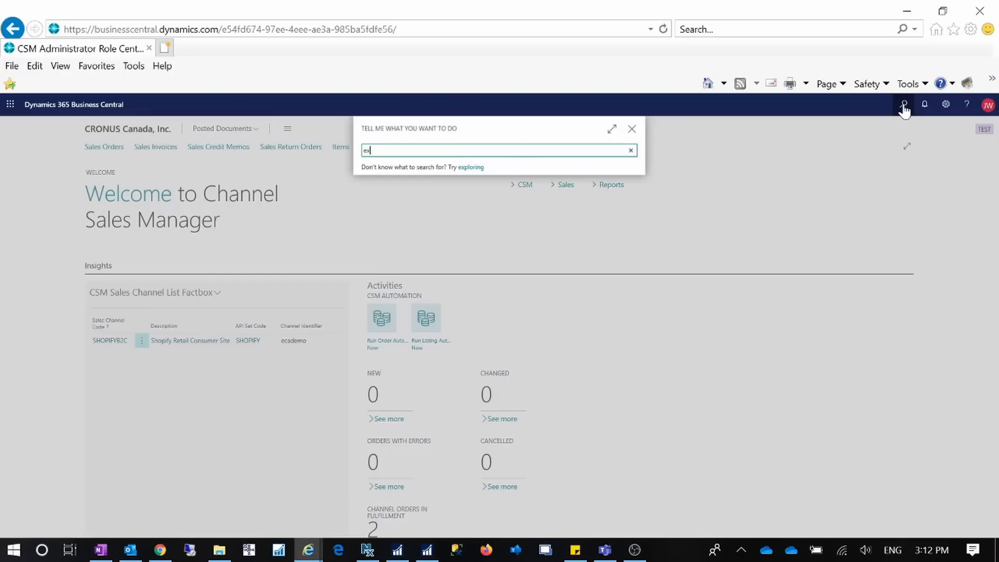
type("exn")
key("BackSpace")
type("te")
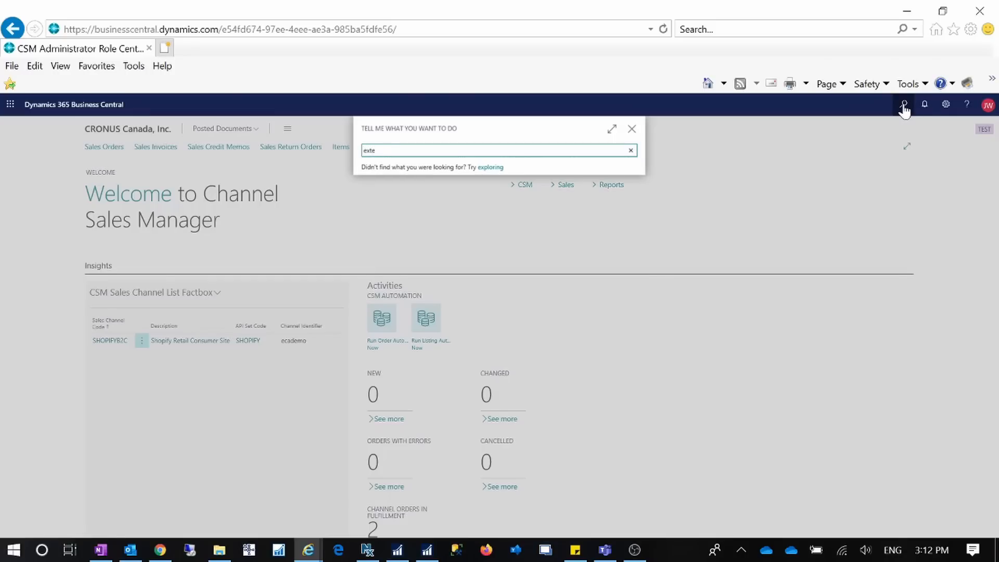
type("nsion")
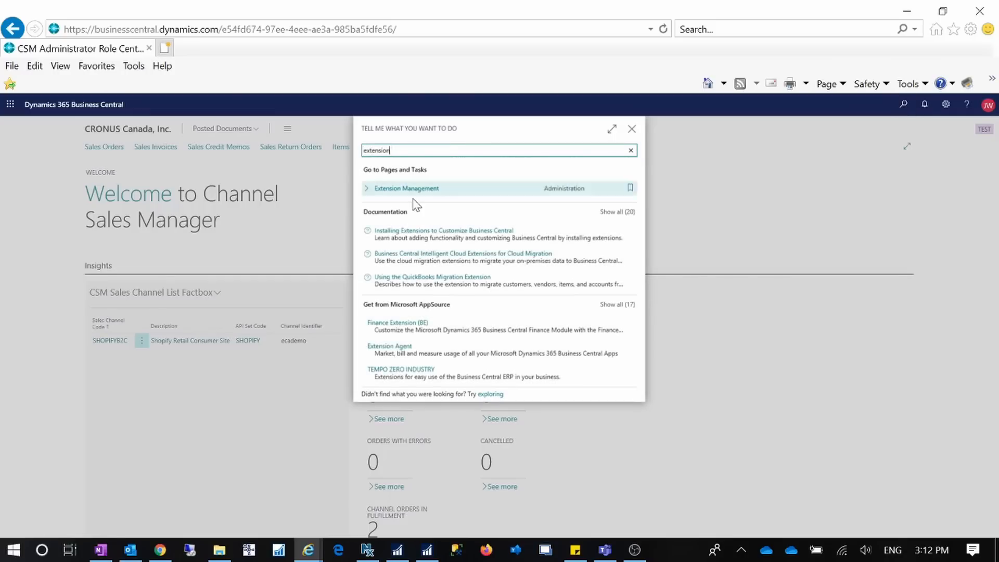
left_click(409, 188)
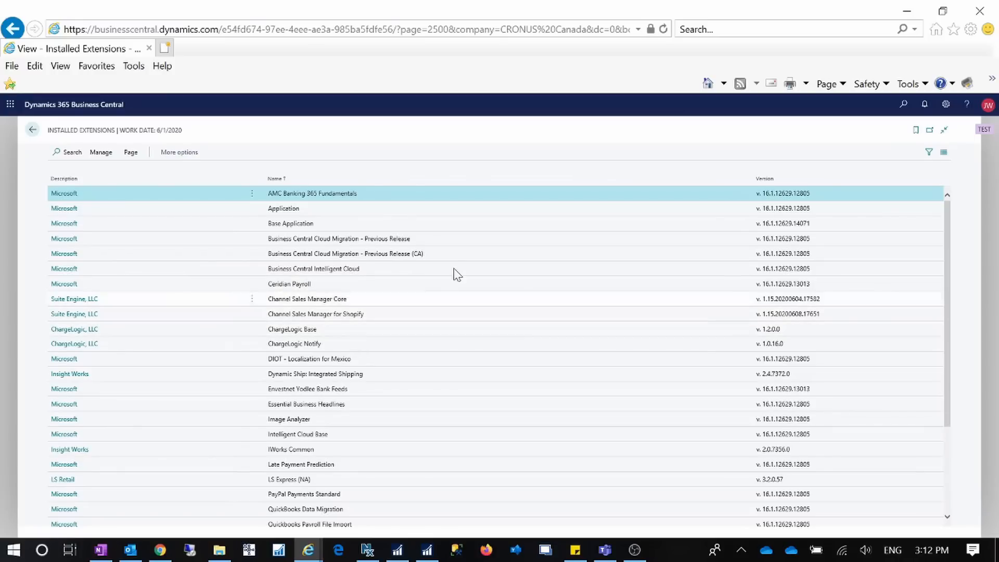
Back on the Channel Sales Manager home, dismiss the Outlook notification and open Settings.
left_click(33, 130)
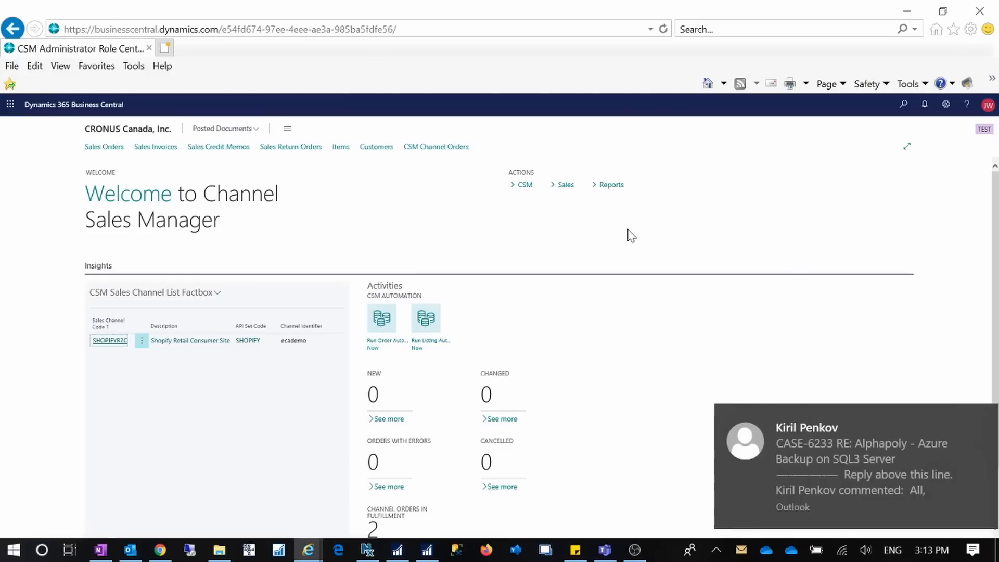
left_click(966, 415)
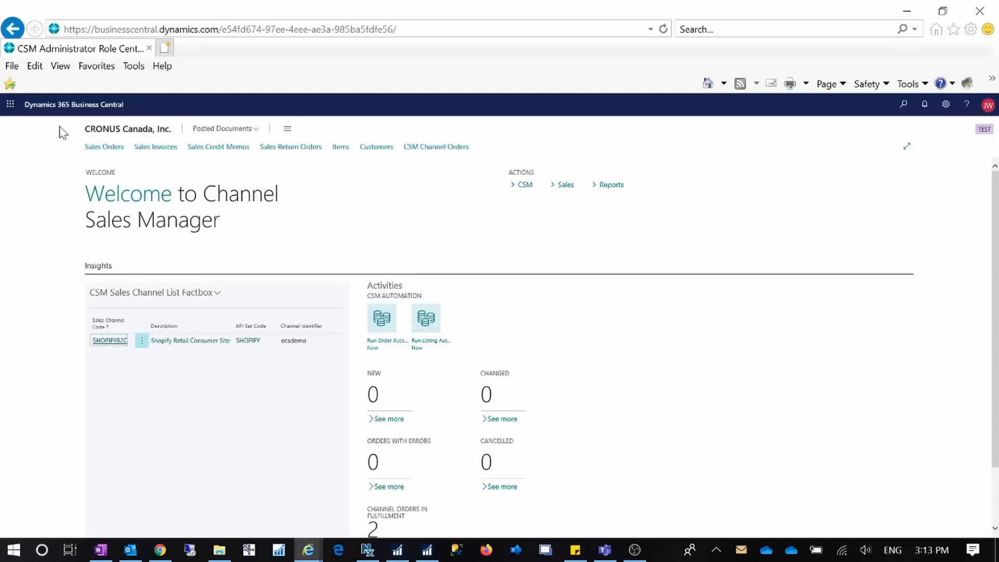
left_click(947, 104)
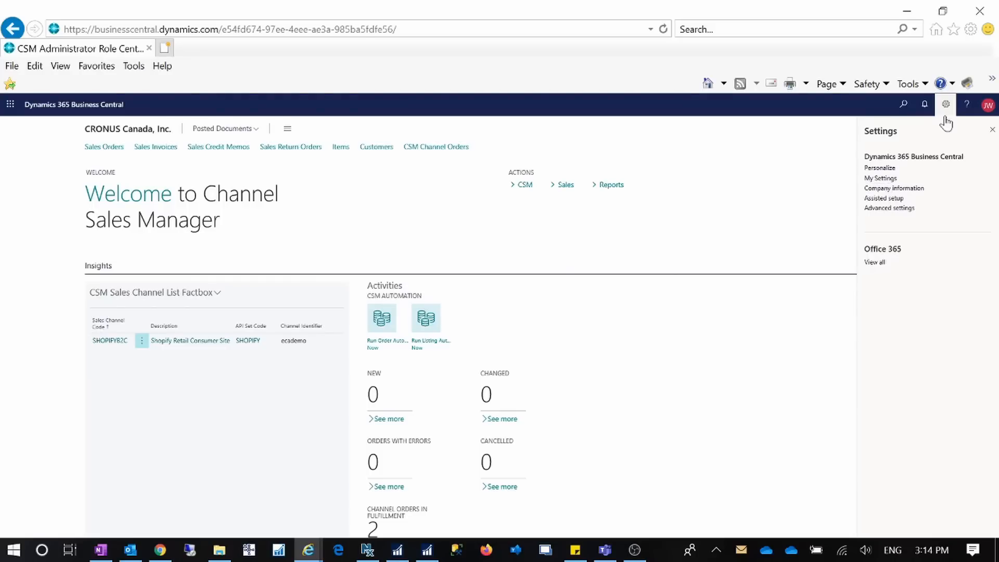
Check the role lookup in My Settings, then cancel out, keeping CSM Administrator.
left_click(880, 179)
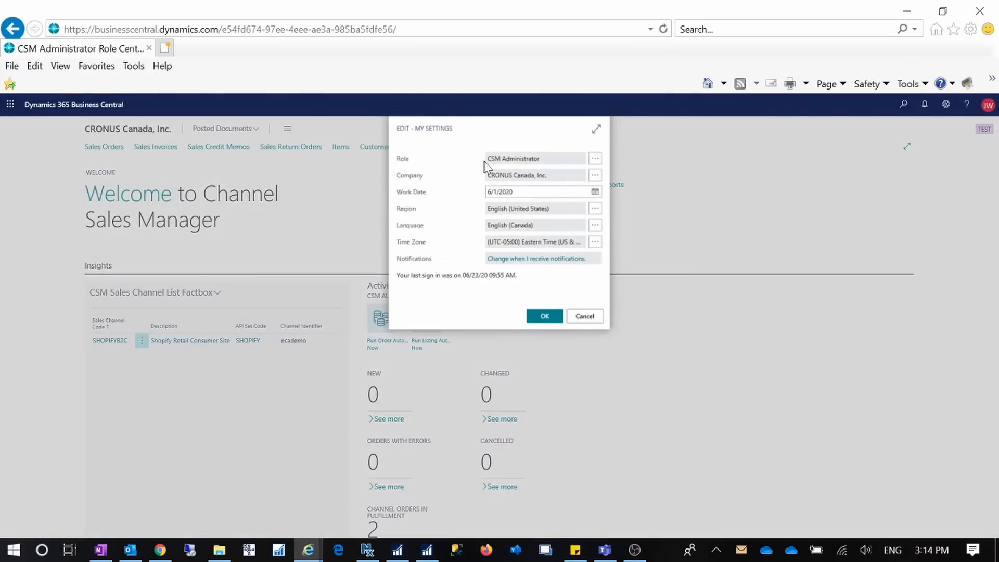
left_click(596, 158)
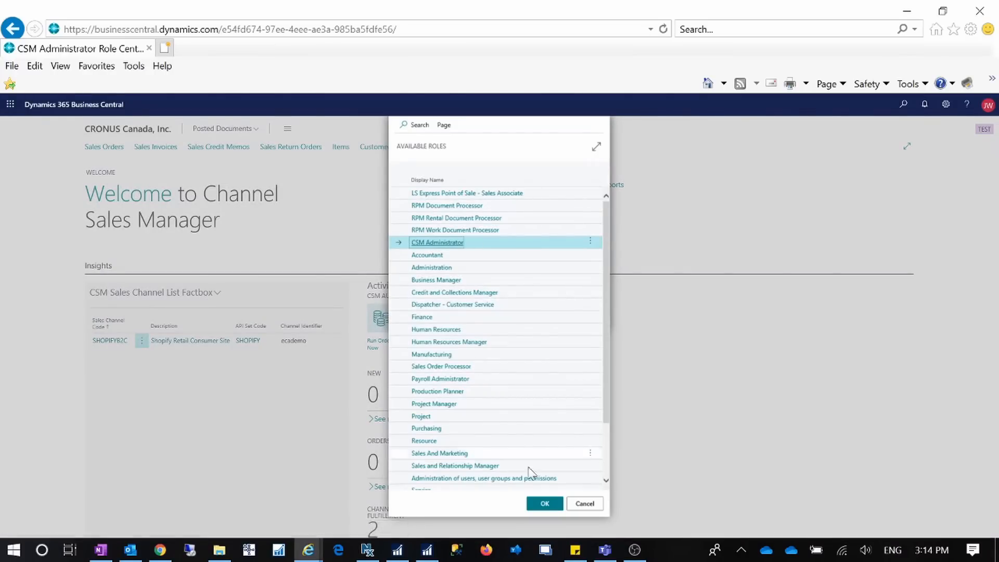
left_click(585, 503)
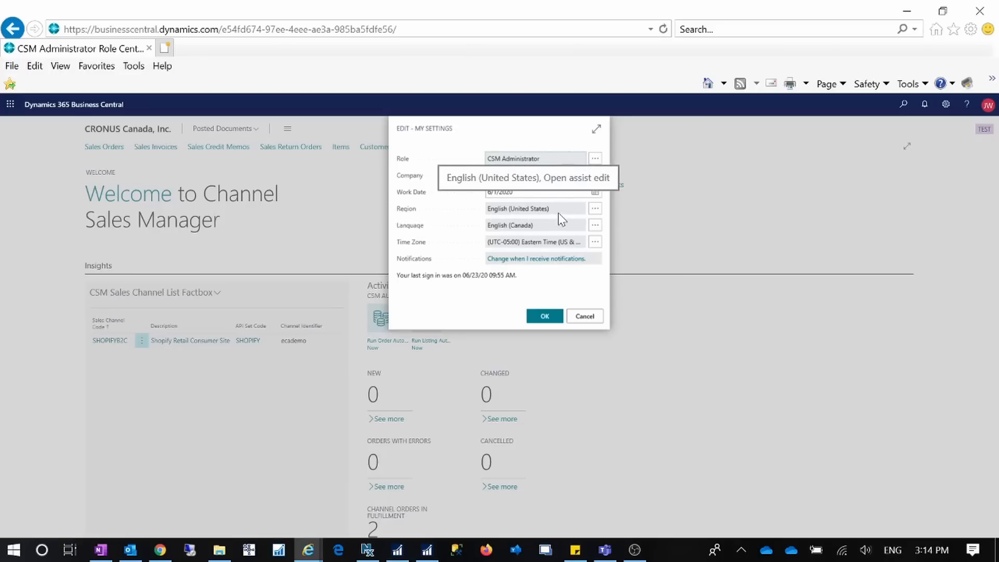
left_click(595, 319)
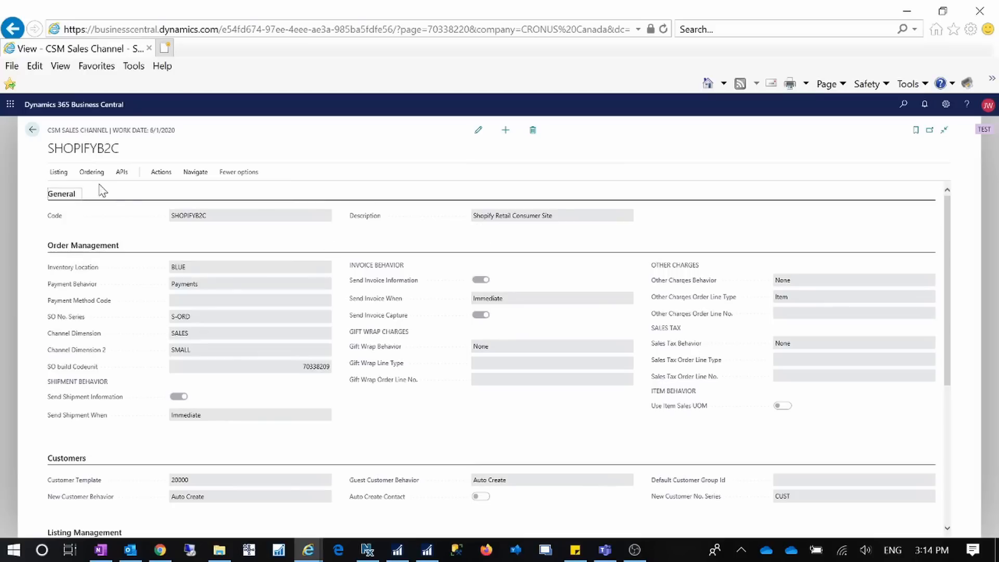
Start and close the Create Listing Wizard, then switch to Shopify admin in Chrome.
left_click(58, 174)
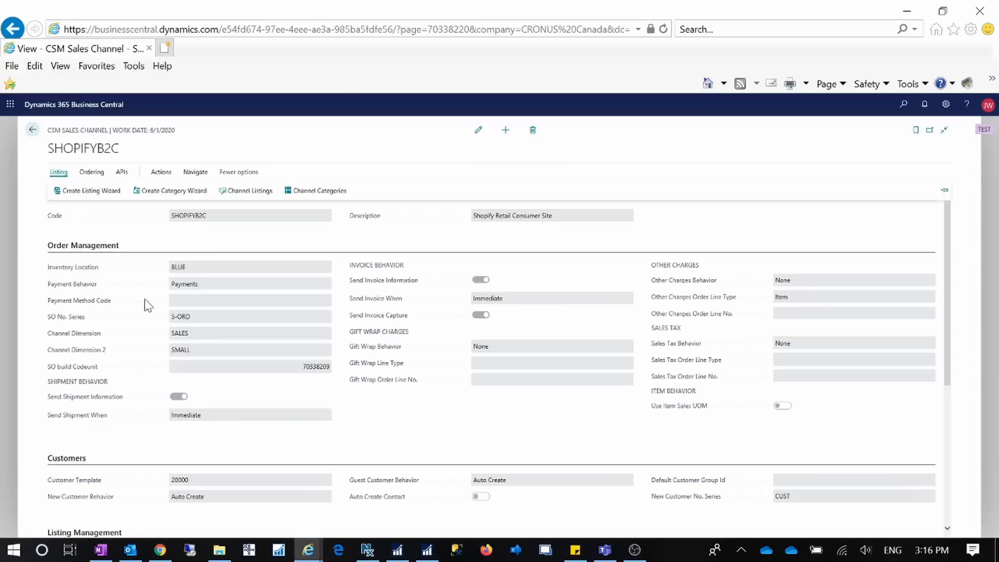
left_click(106, 193)
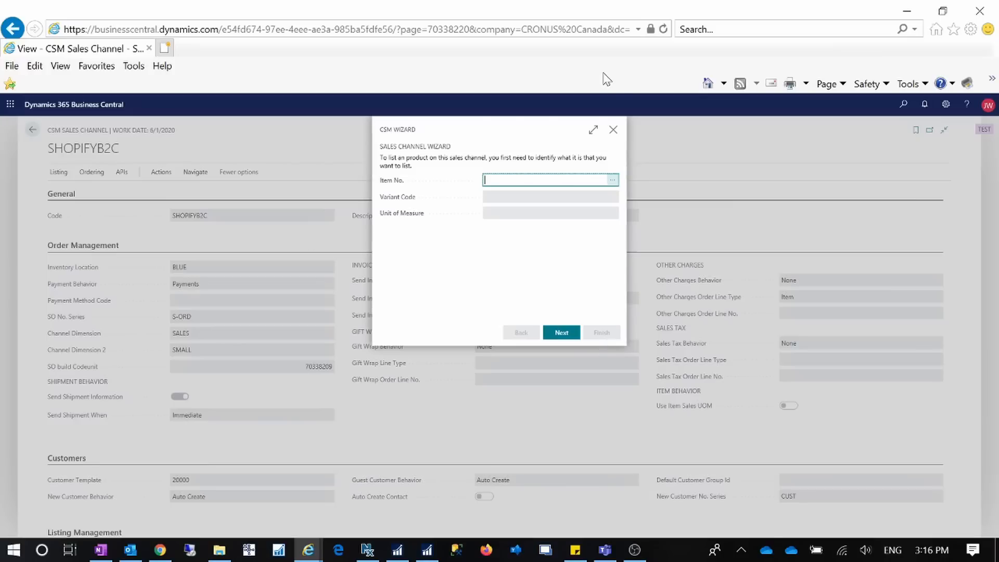
left_click(616, 131)
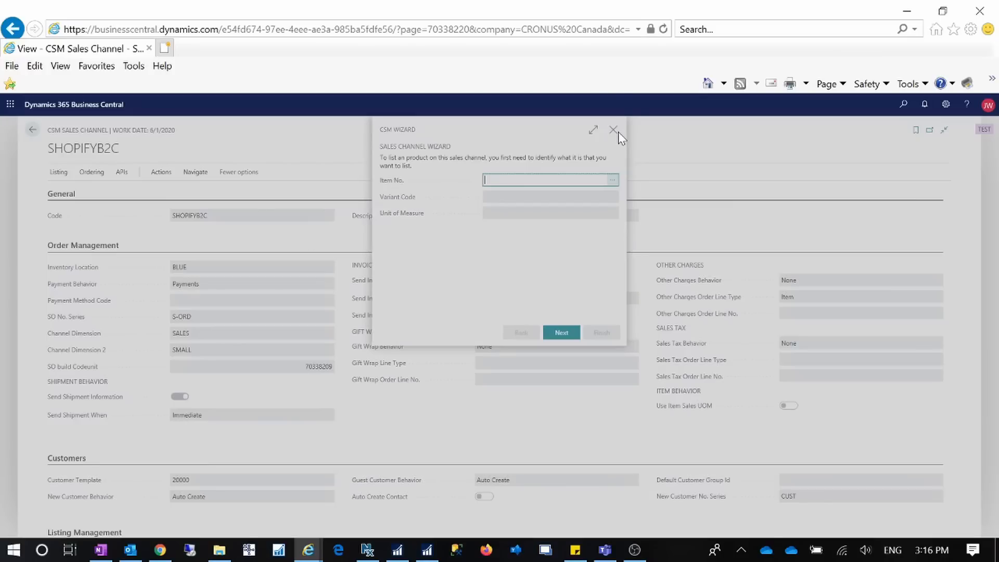
left_click(159, 550)
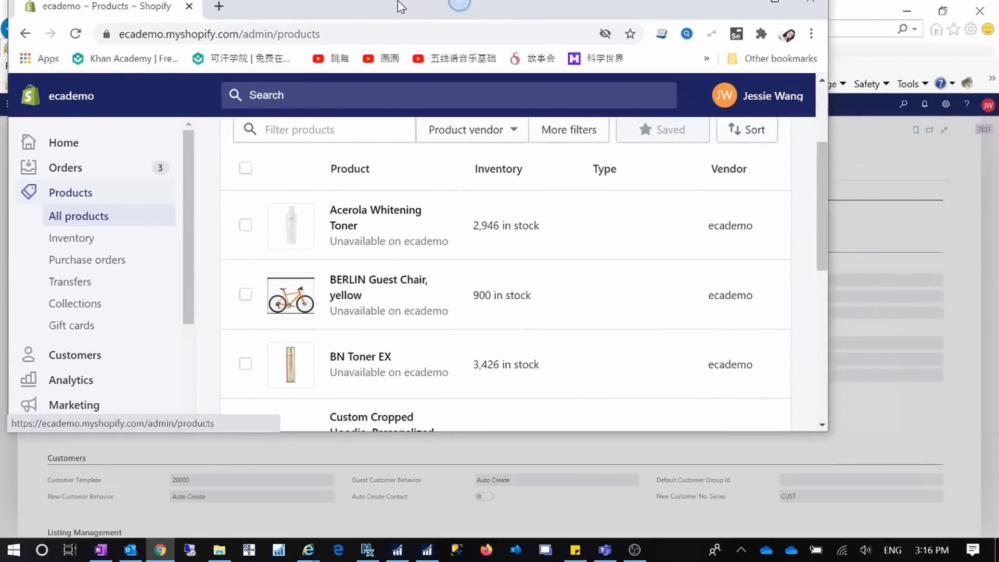
Review the Shopify products list, then drag Chrome aside to reveal Business Central's Items lookup.
scroll(455, 344, "up", 3)
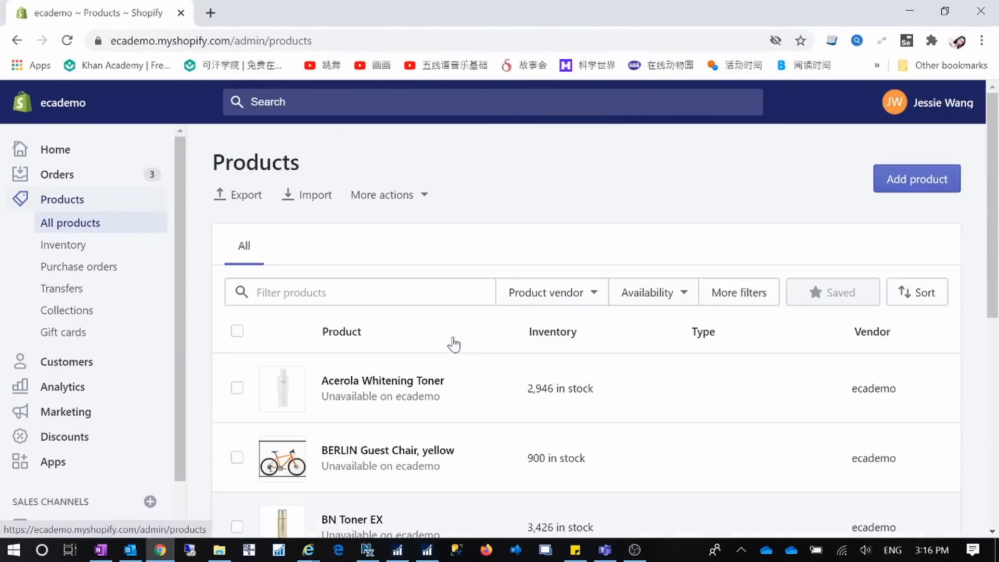
scroll(455, 343, "down", 5)
scroll(454, 344, "up", 4)
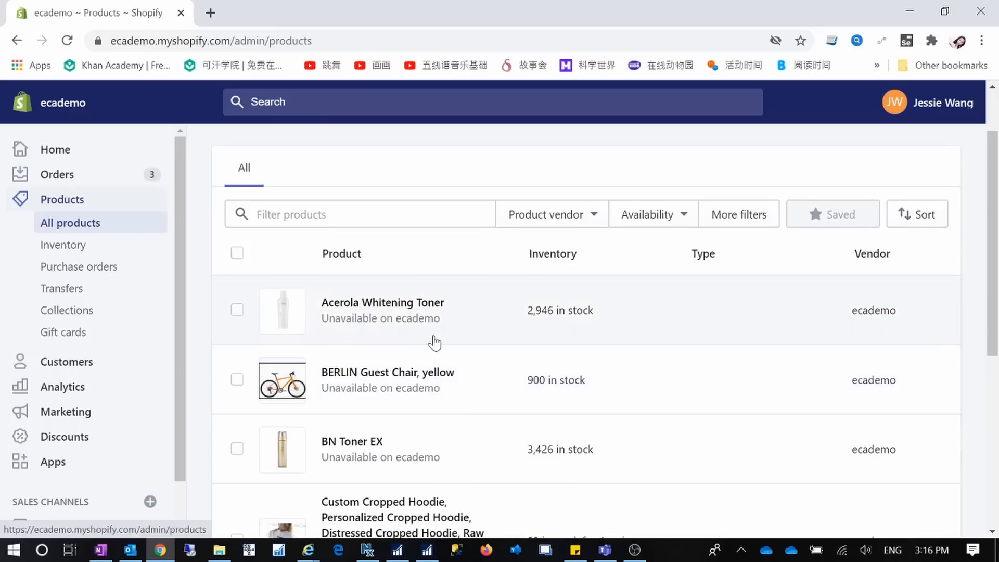
scroll(451, 424, "down", 4)
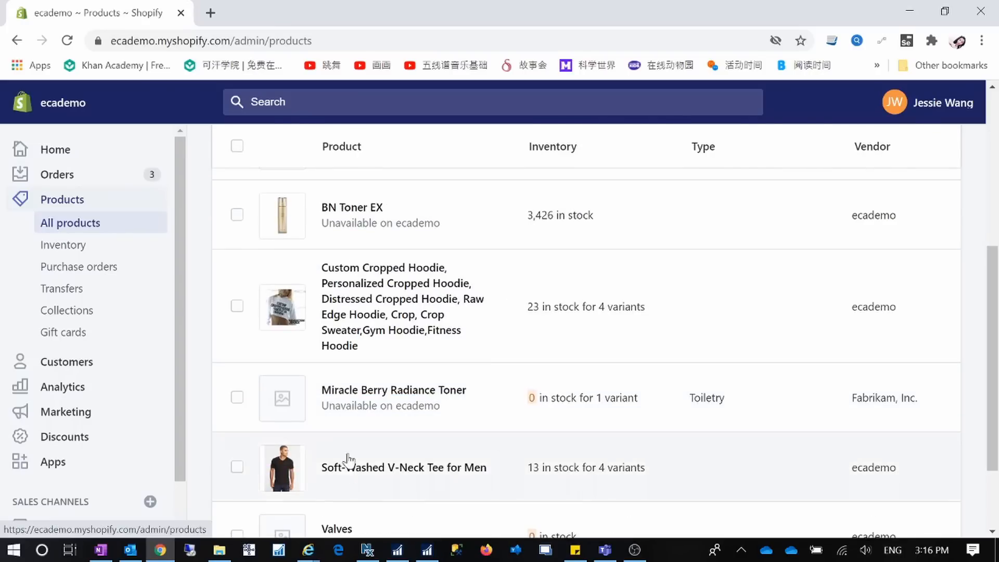
scroll(374, 464, "down", 3)
scroll(452, 453, "up", 4)
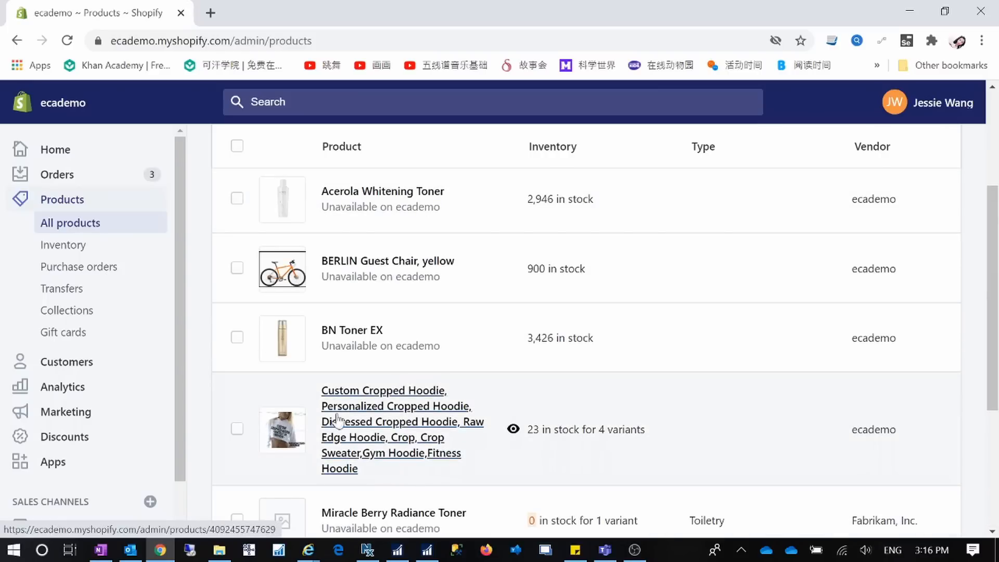
scroll(420, 424, "down", 3)
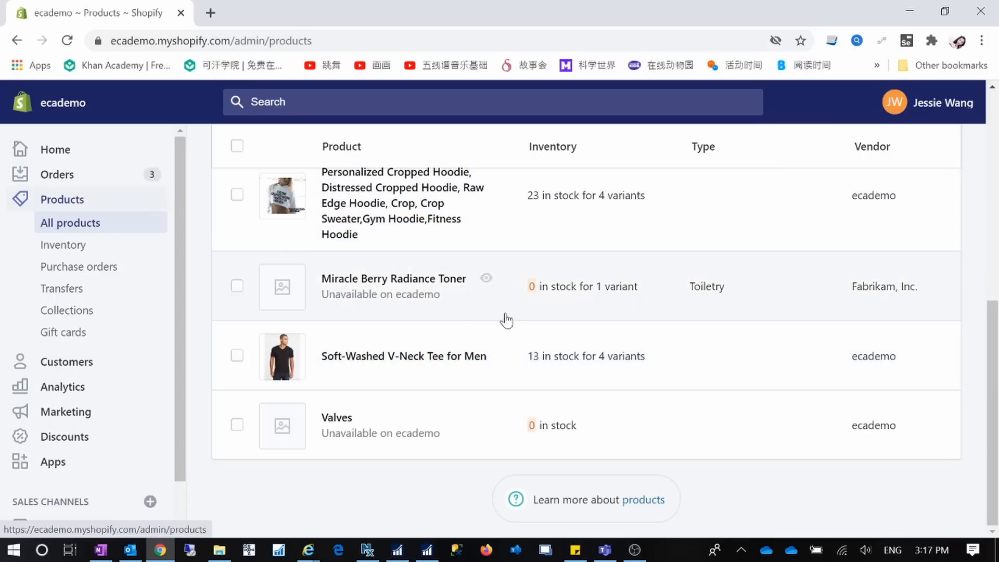
scroll(487, 370, "up", 3)
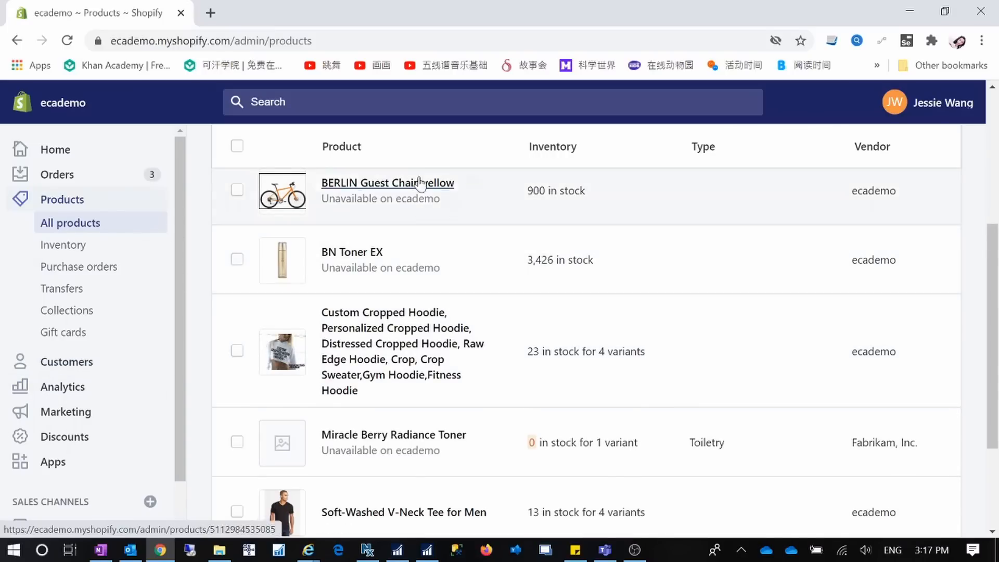
scroll(463, 333, "up", 5)
scroll(441, 382, "down", 5)
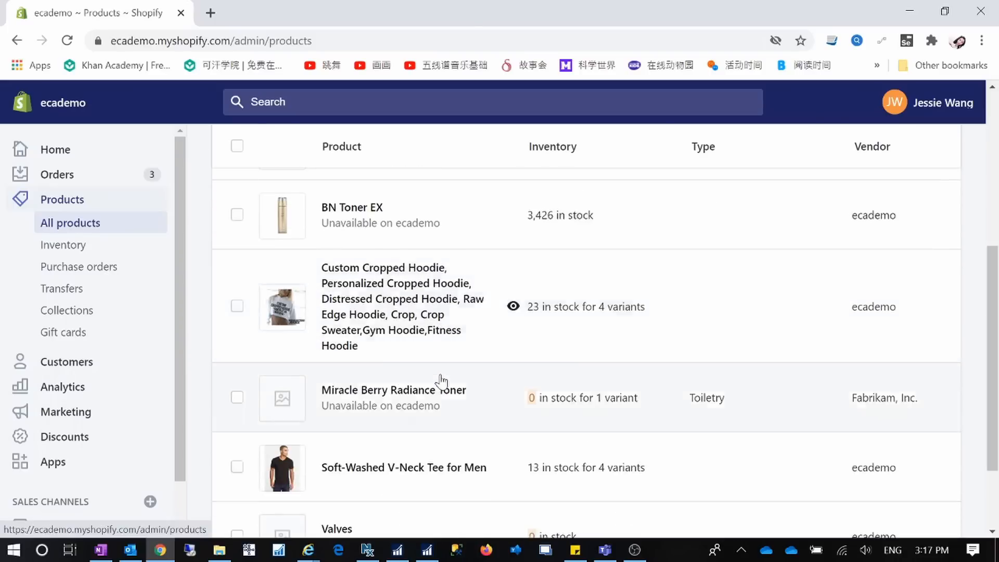
scroll(441, 385, "down", 3)
scroll(442, 391, "up", 5)
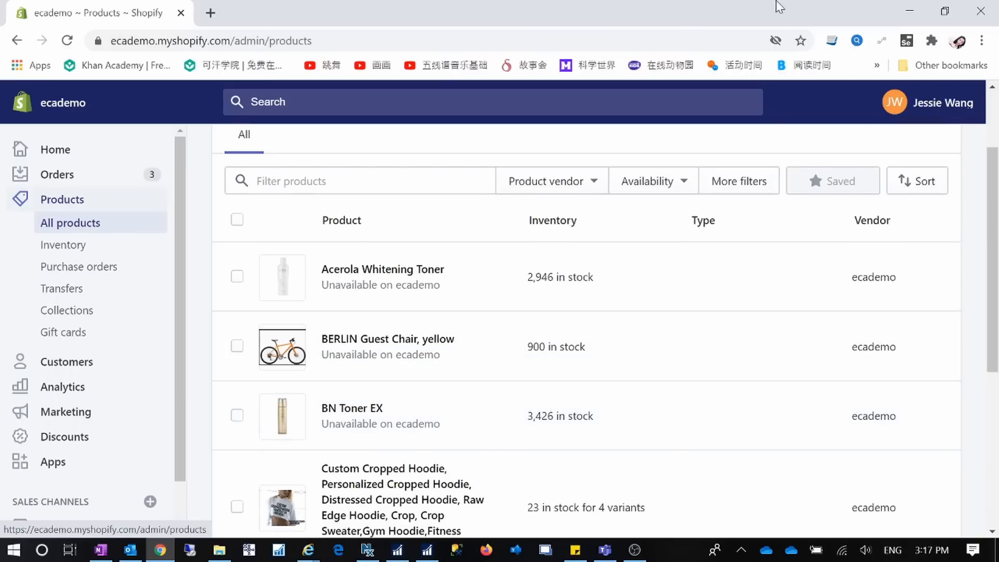
left_click_drag(576, 14, 998, 88)
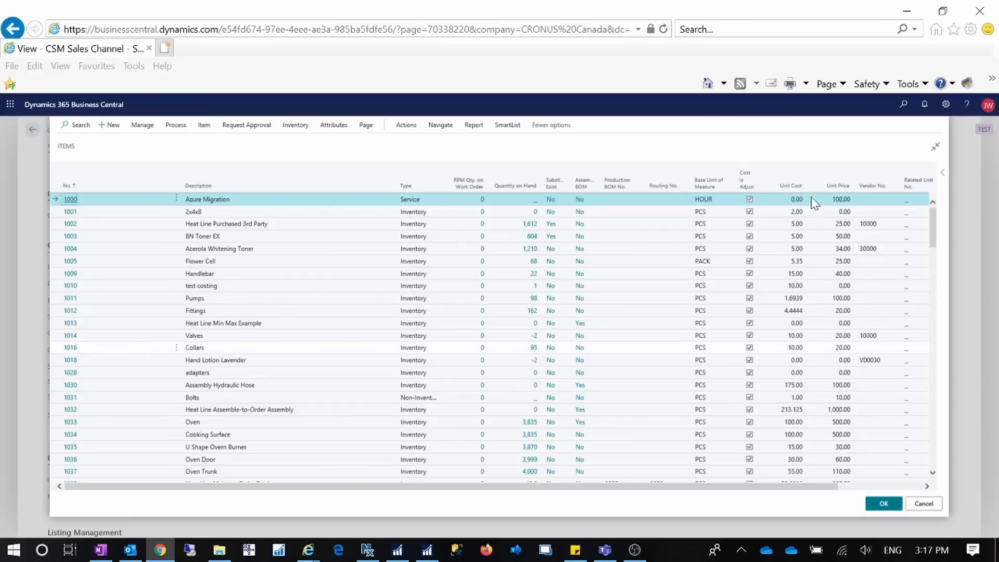
Select item 1968-S, the black MEXICO Swivel Chair, near the bottom of the Items lookup.
scroll(521, 316, "down", 5)
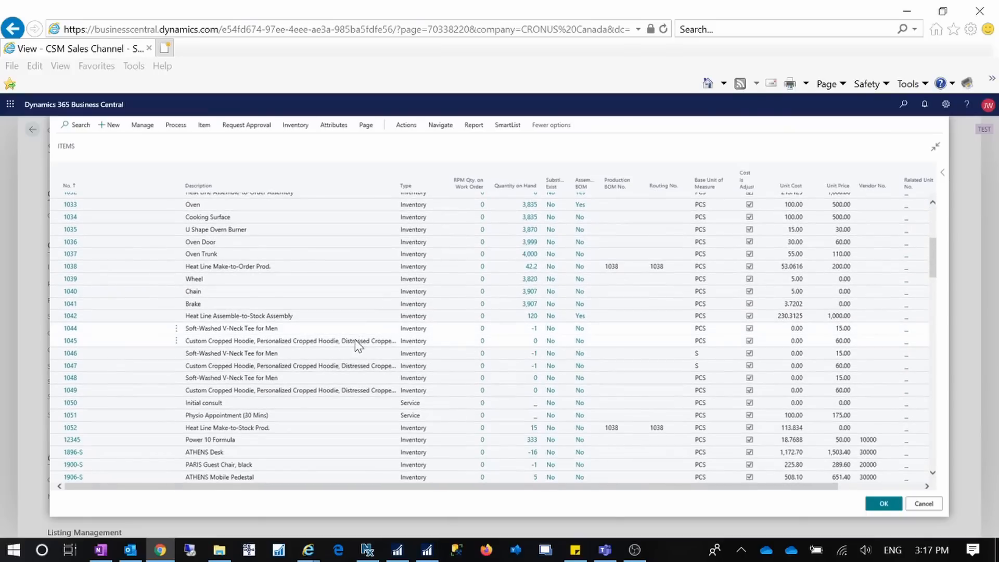
scroll(135, 398, "down", 3)
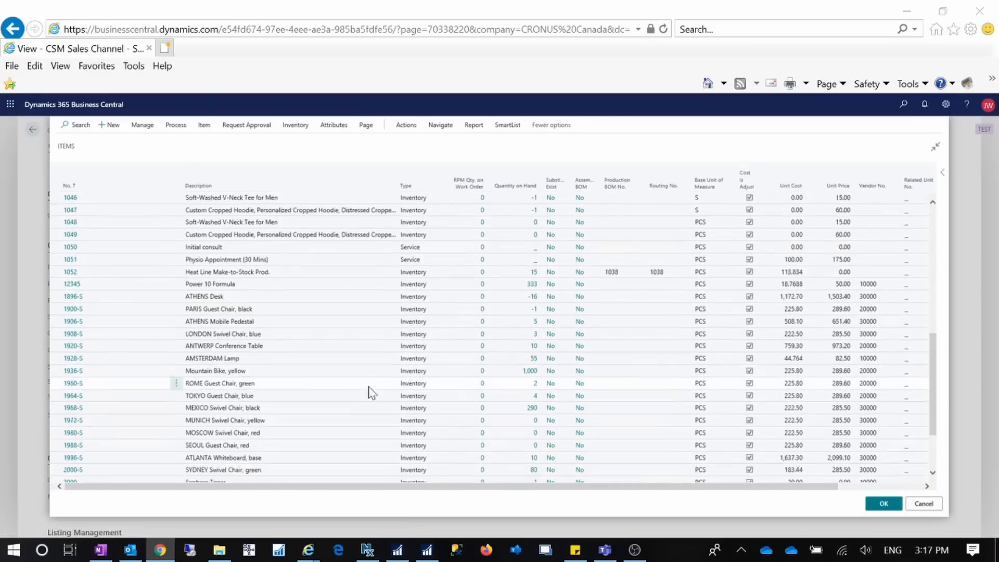
scroll(371, 393, "down", 2)
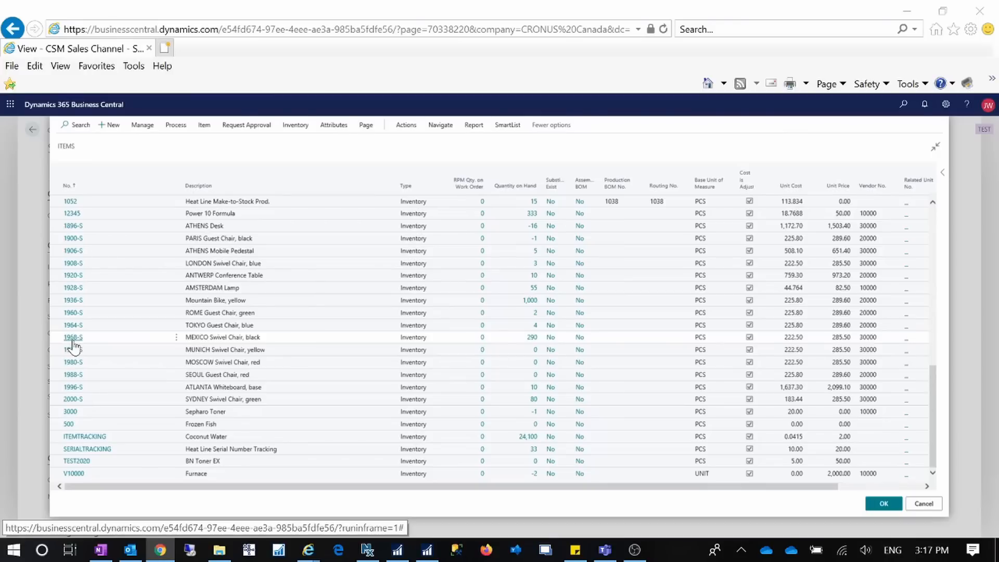
left_click(110, 339)
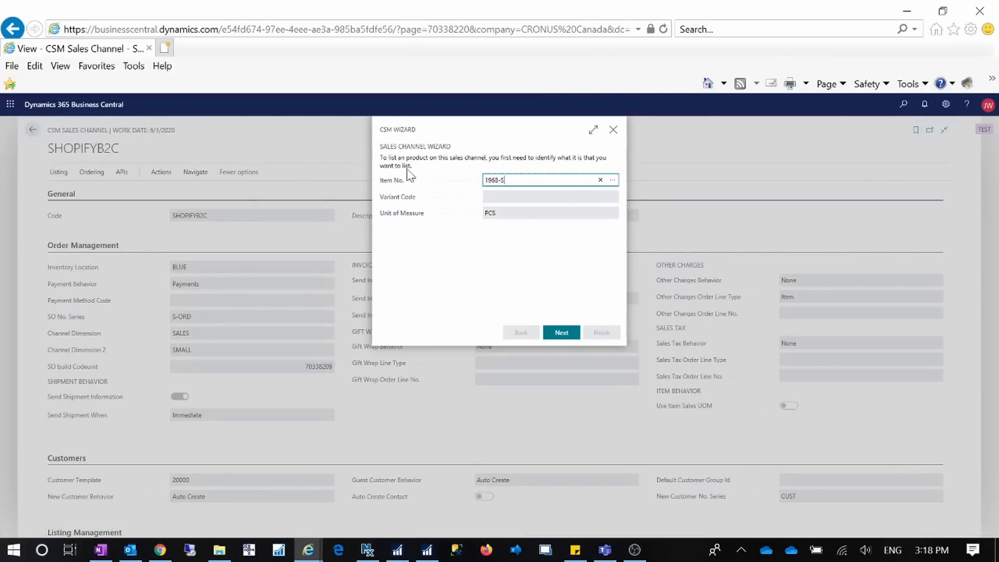
Advance the listing wizard and accept sales channel SKU 1968-S-PCS.
left_click(562, 334)
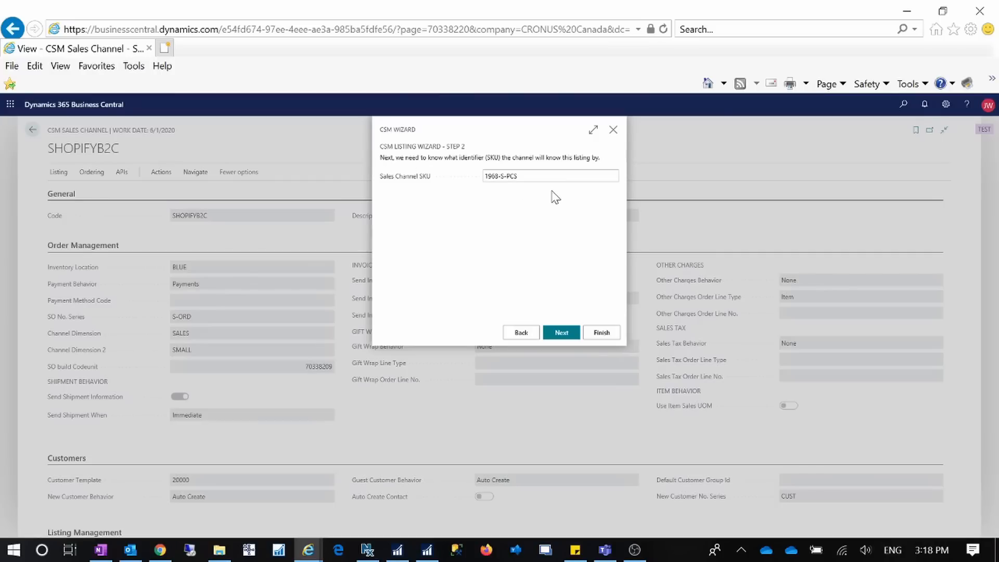
left_click_drag(485, 176, 509, 182)
left_click(507, 176)
left_click(521, 179)
left_click_drag(503, 176, 517, 176)
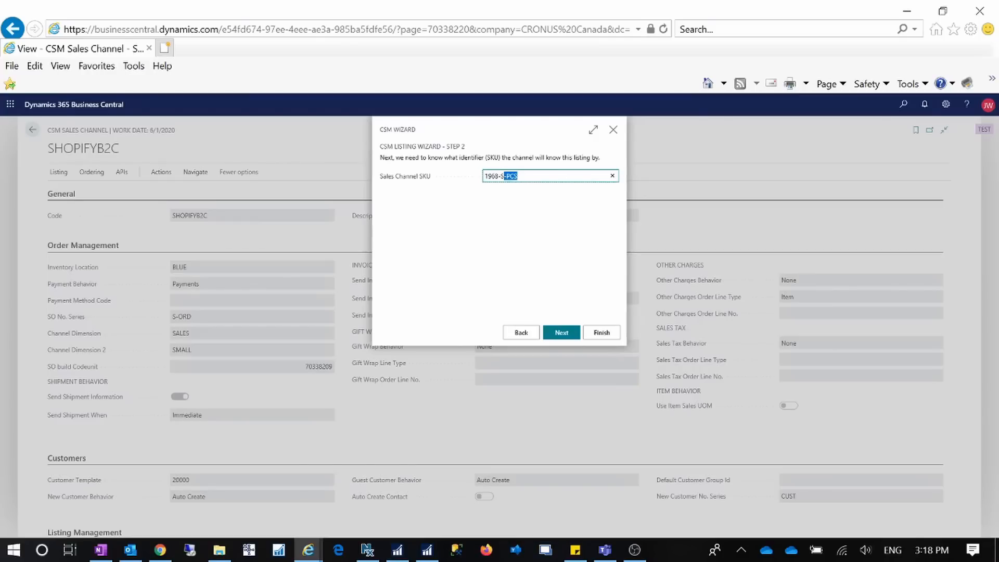
left_click(560, 336)
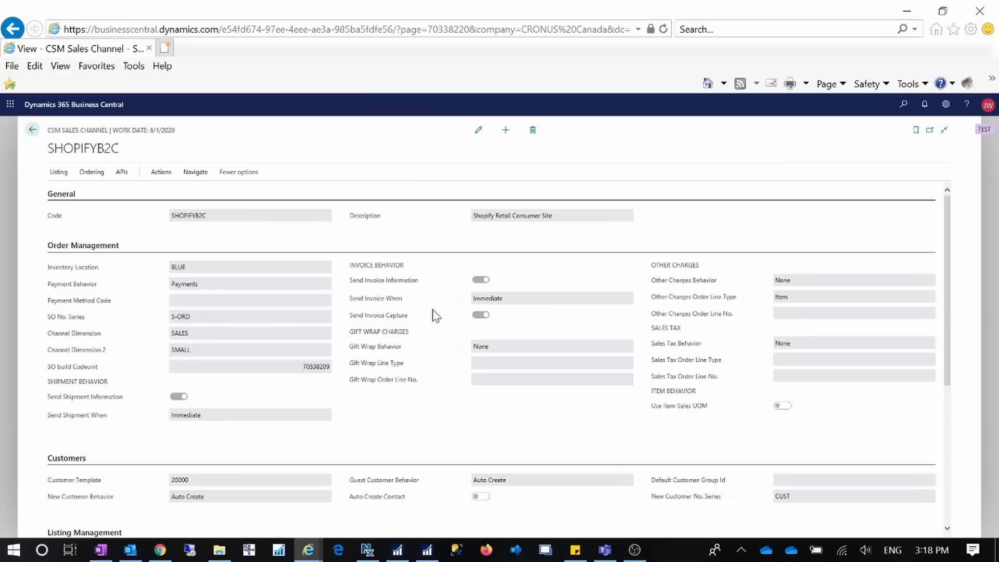
From the home page, search 'job queue' and open Job Queue Entries.
left_click(33, 133)
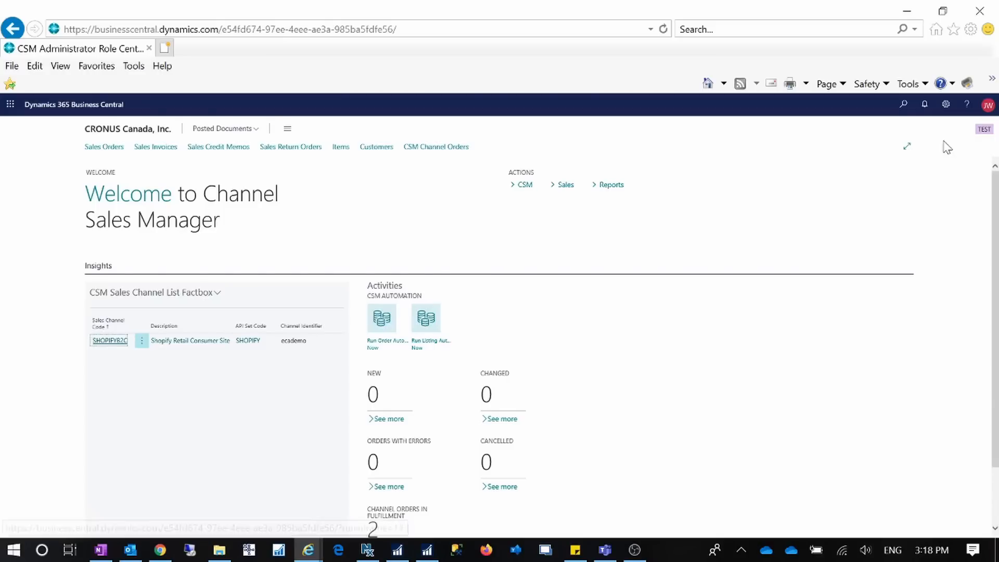
left_click(902, 107)
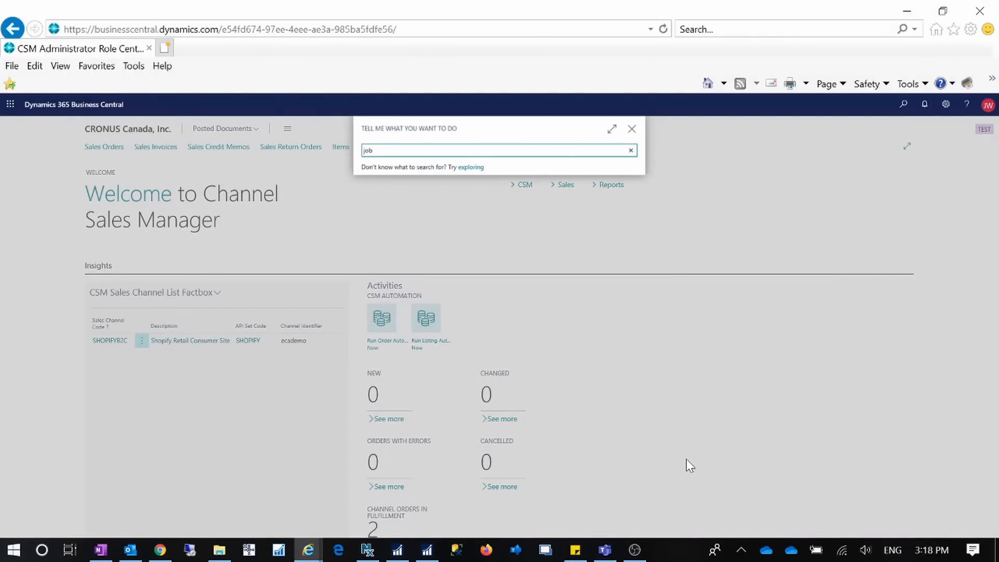
type("job queue")
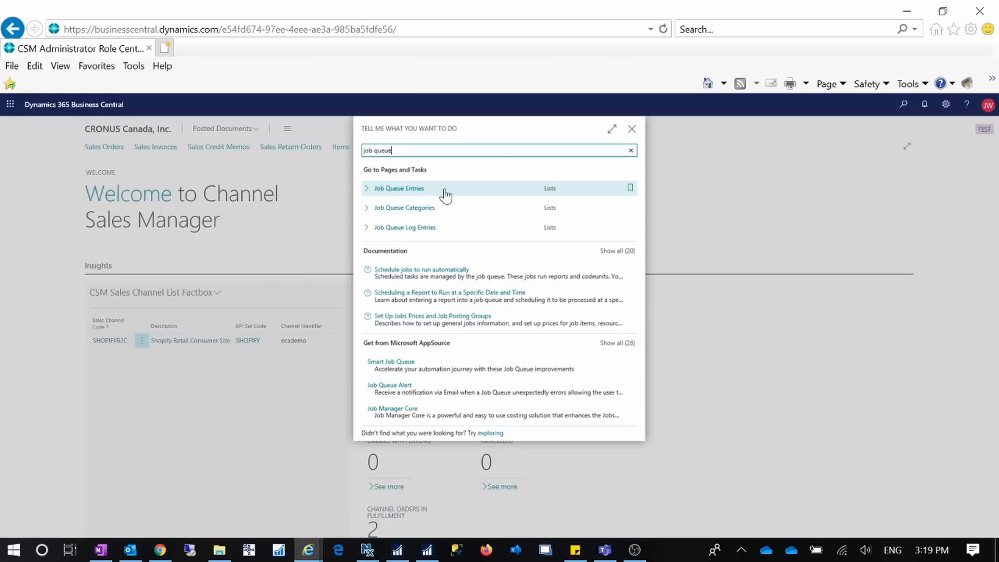
left_click(416, 193)
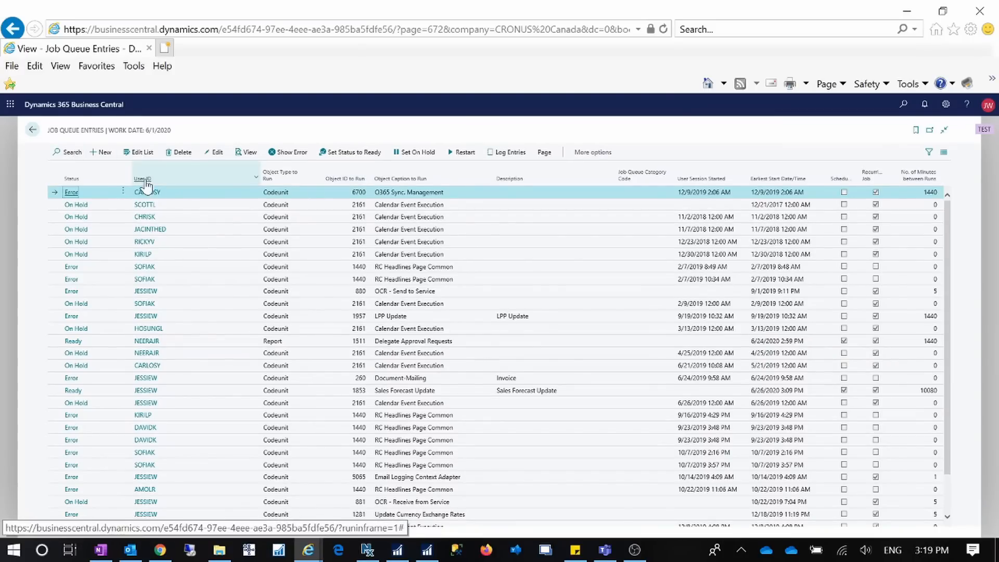
Filter the User ID column to the demo user's entries, after clearing a first-row filter.
left_click(255, 181)
left_click(231, 302)
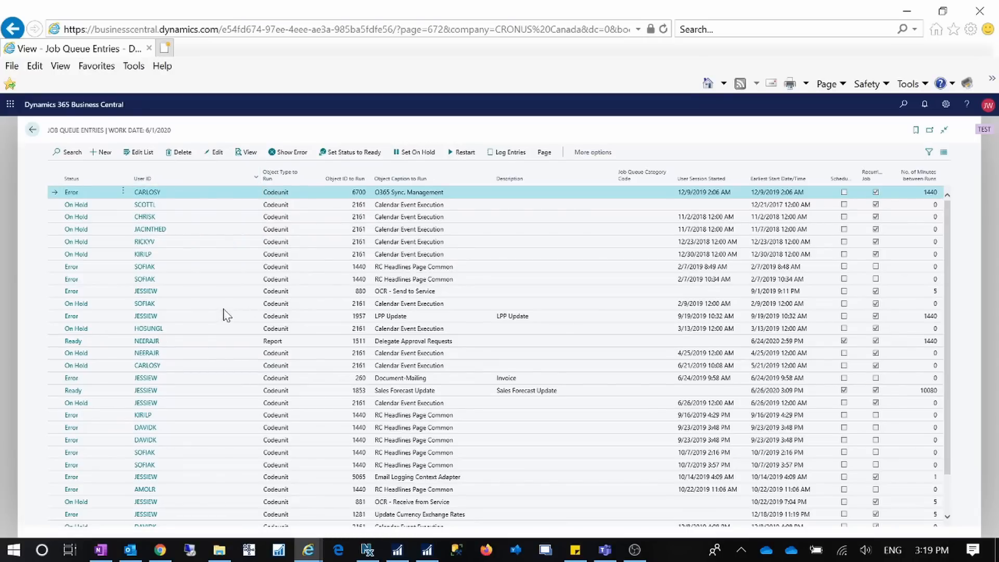
left_click(256, 178)
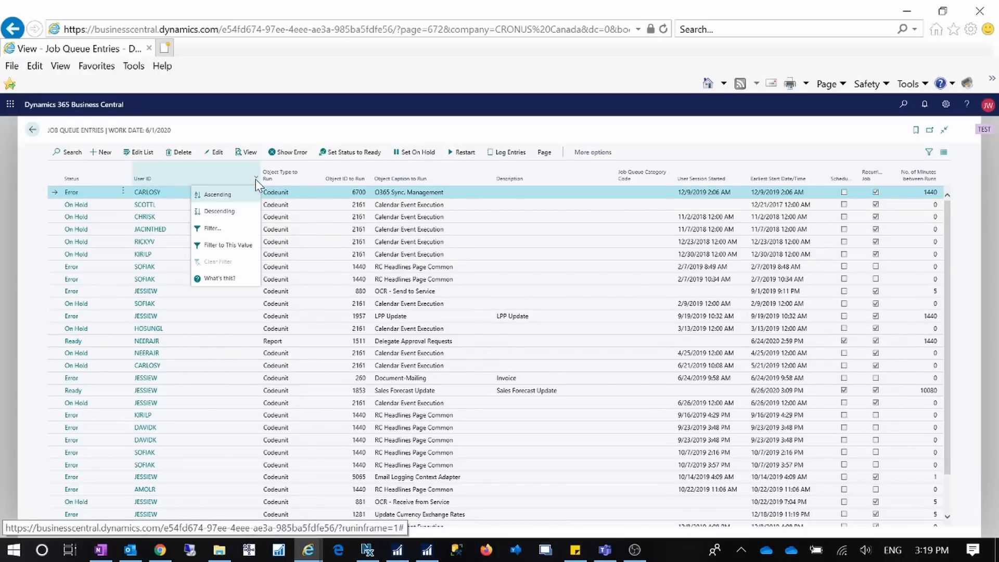
left_click(223, 245)
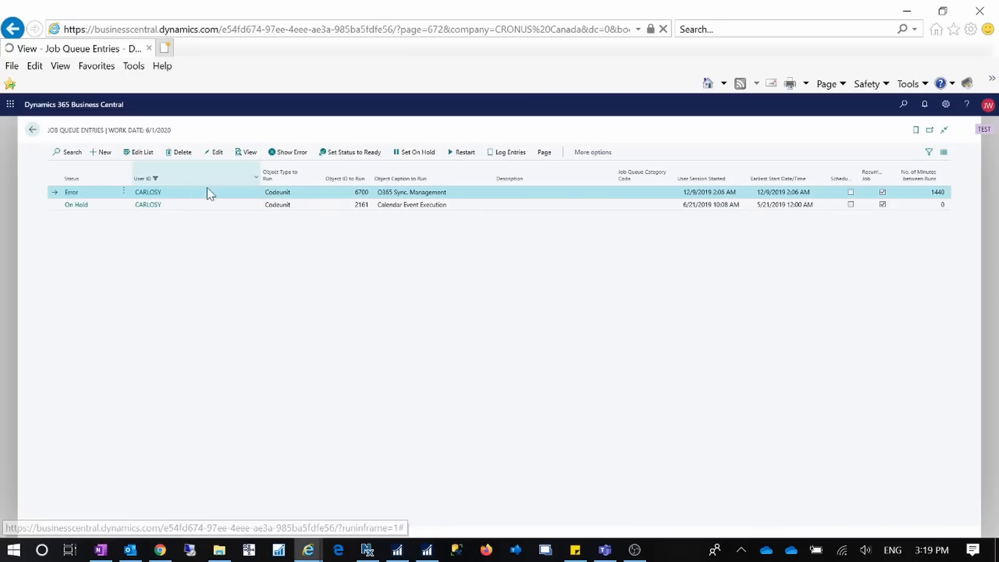
left_click(256, 178)
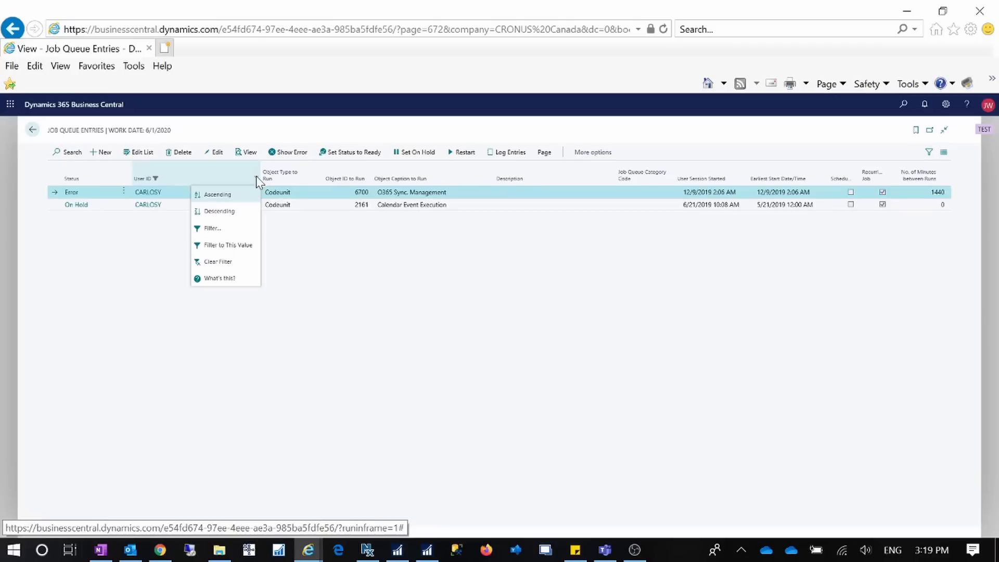
left_click(230, 264)
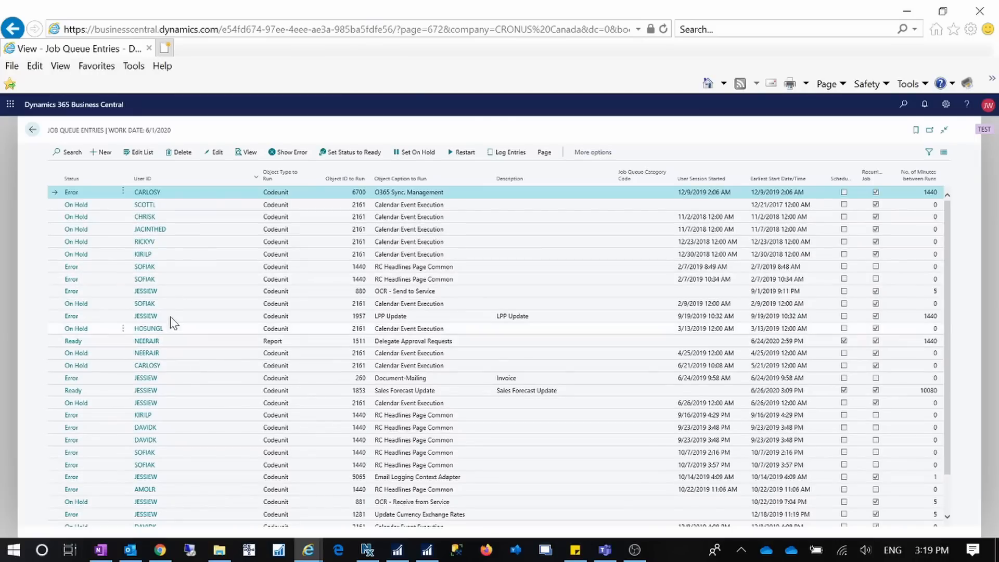
left_click(170, 317)
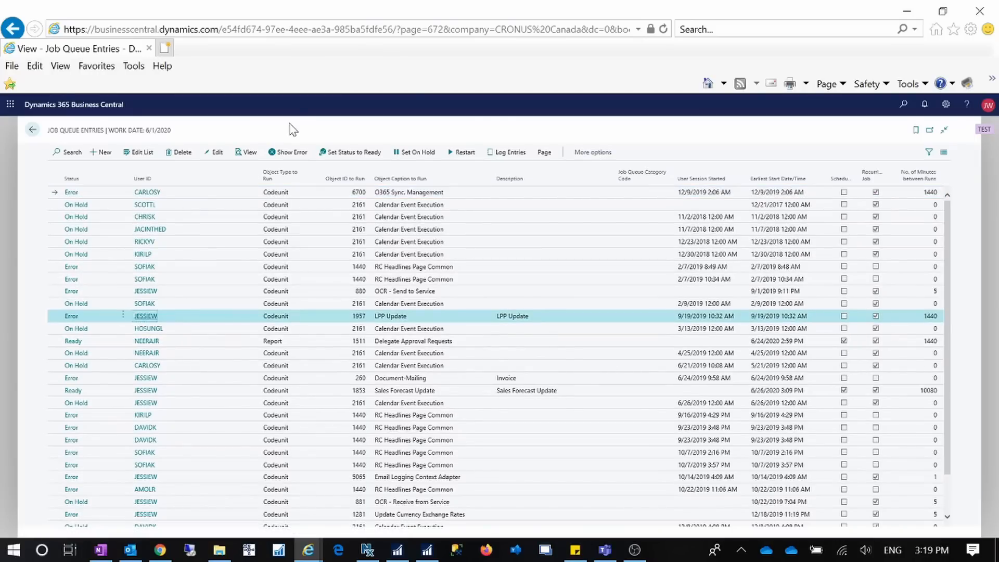
left_click(256, 178)
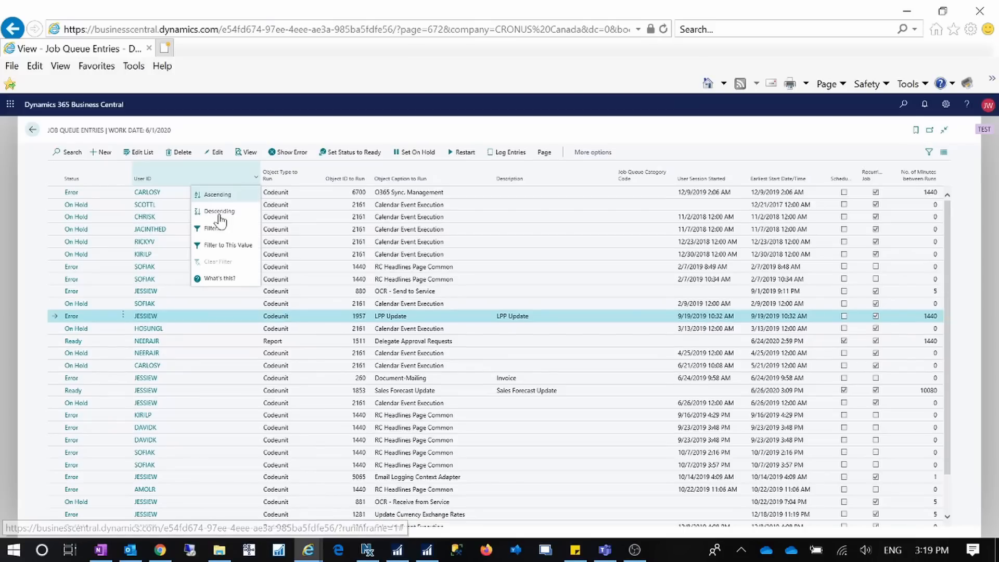
left_click(212, 245)
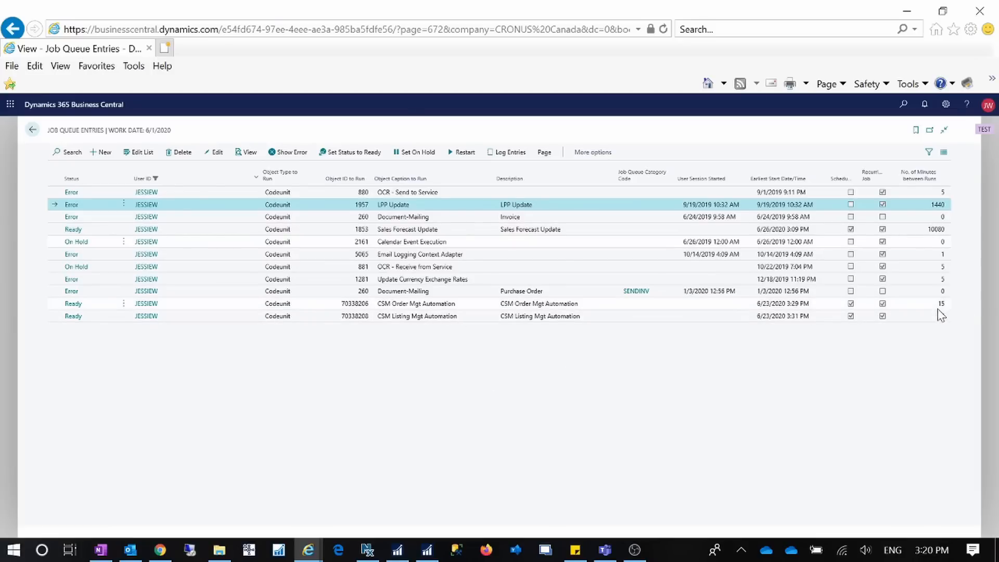
From the home page, run Listing Automation Now and dismiss the missing External ID message.
left_click(32, 130)
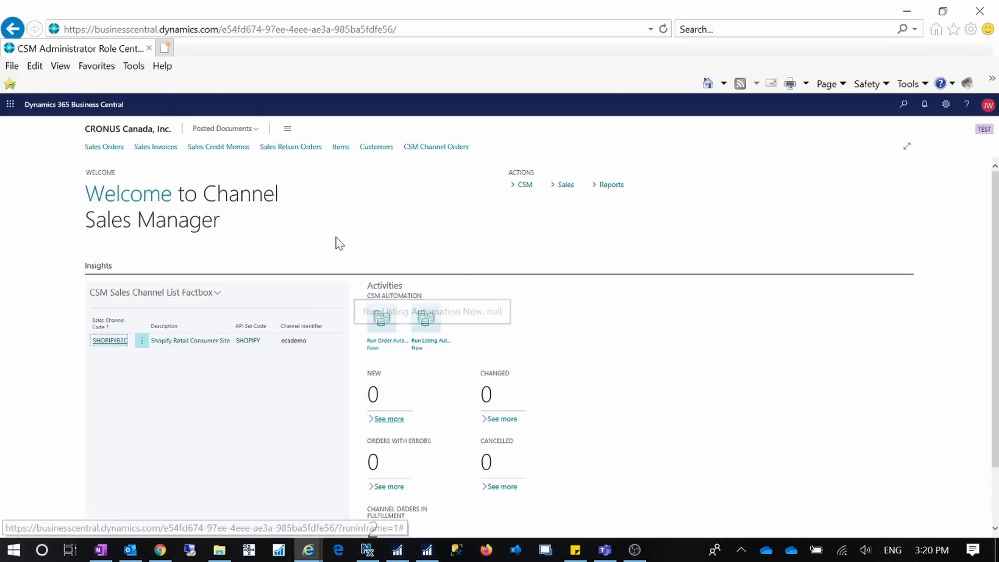
left_click(427, 343)
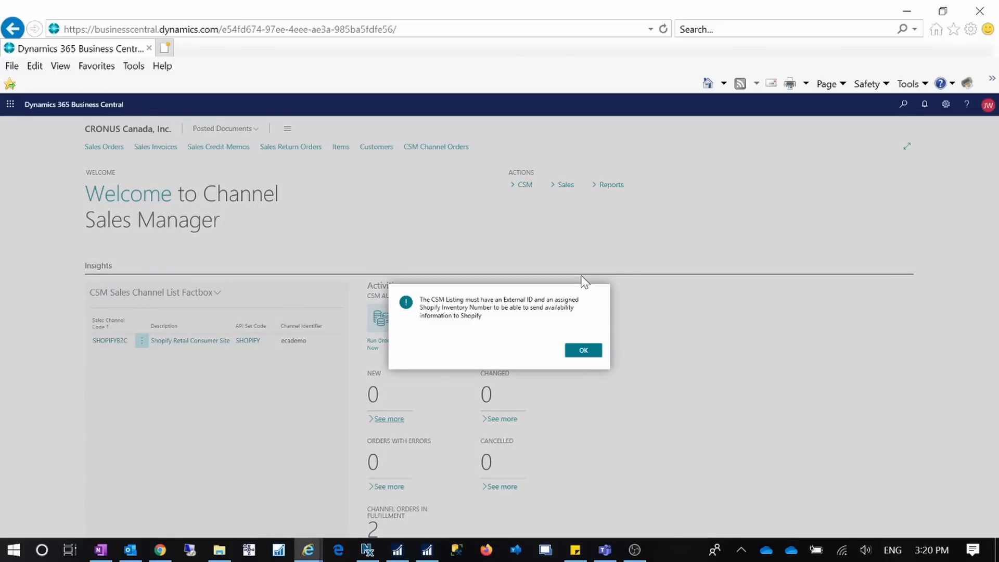
left_click(581, 352)
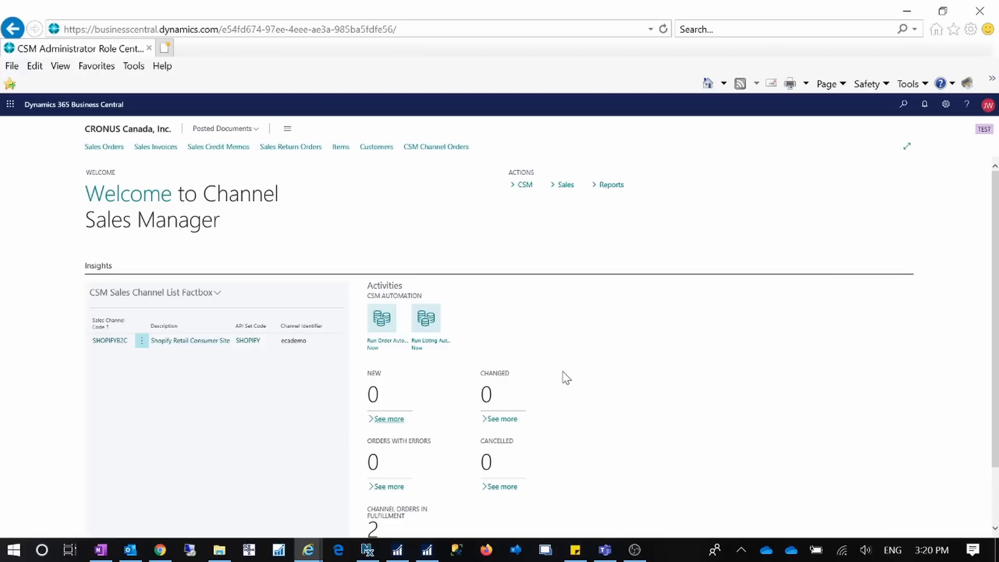
left_click(536, 195)
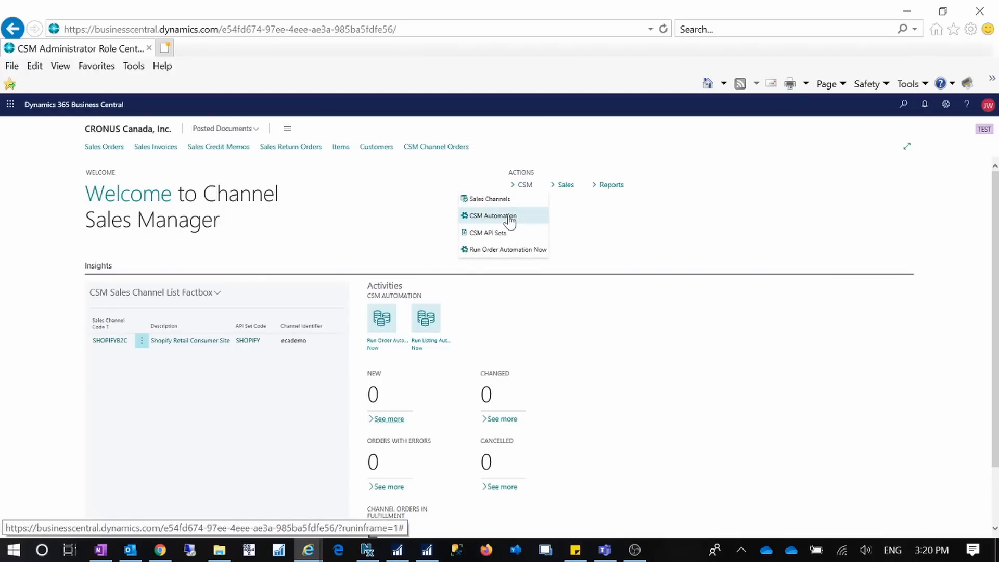
Uncheck Scheduled for the AVAILABILITY automation, then rerun listing automation from the home page.
left_click(510, 221)
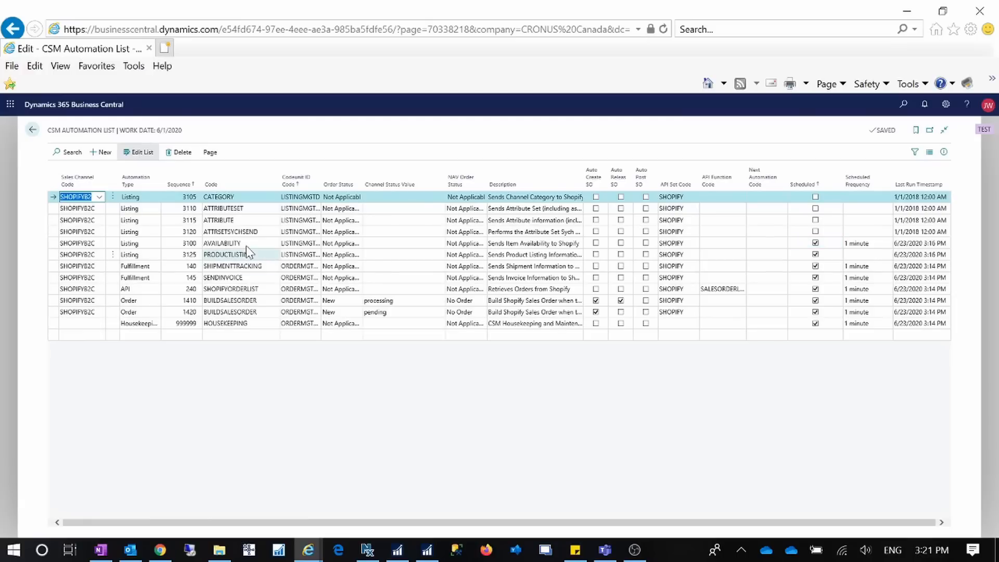
left_click(234, 243)
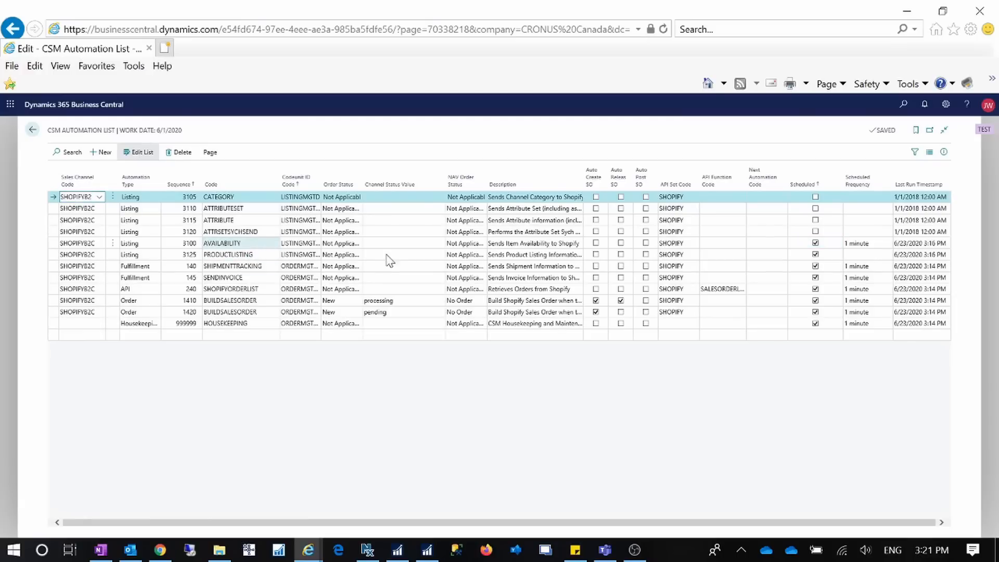
left_click(815, 248)
left_click(253, 258)
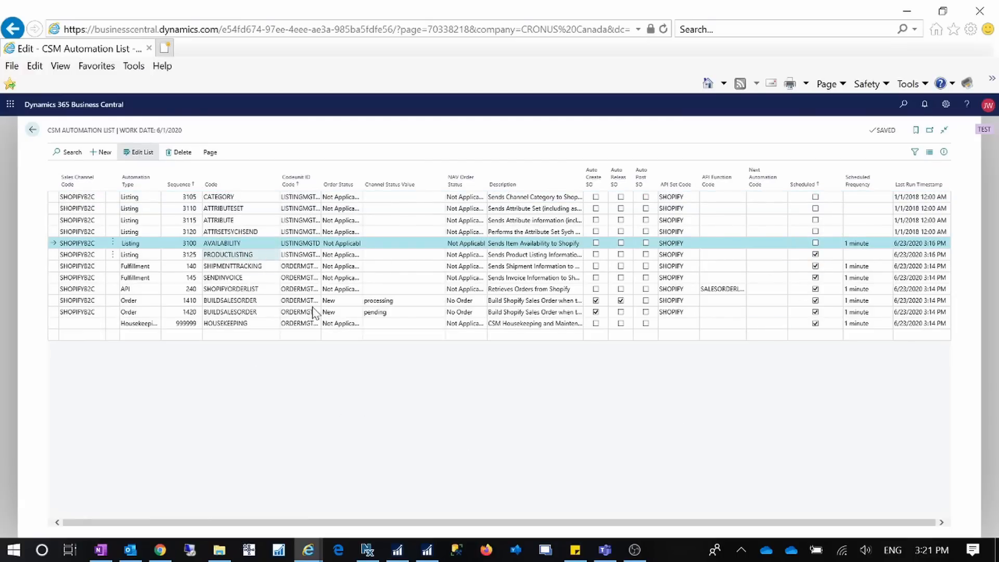
left_click(32, 129)
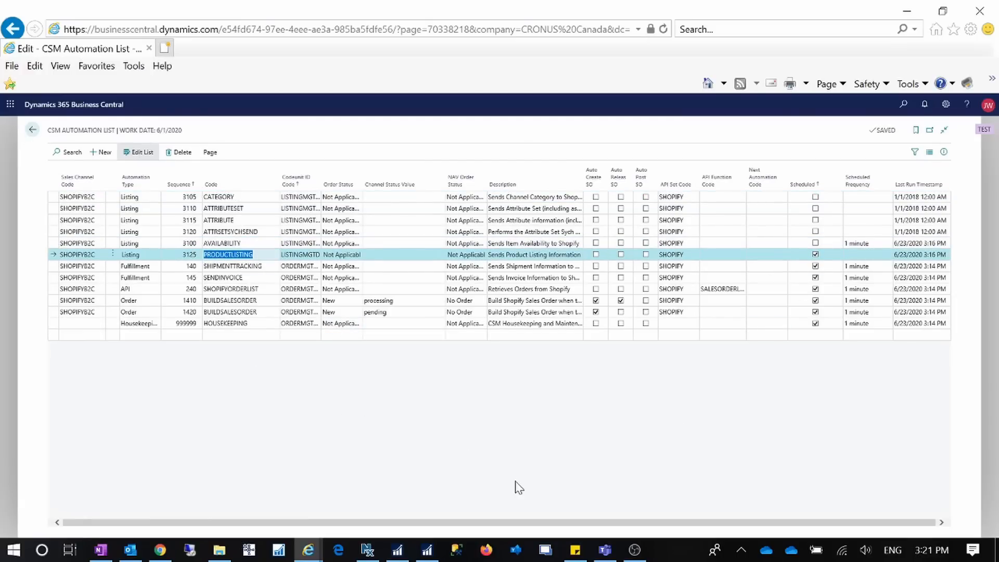
left_click(438, 337)
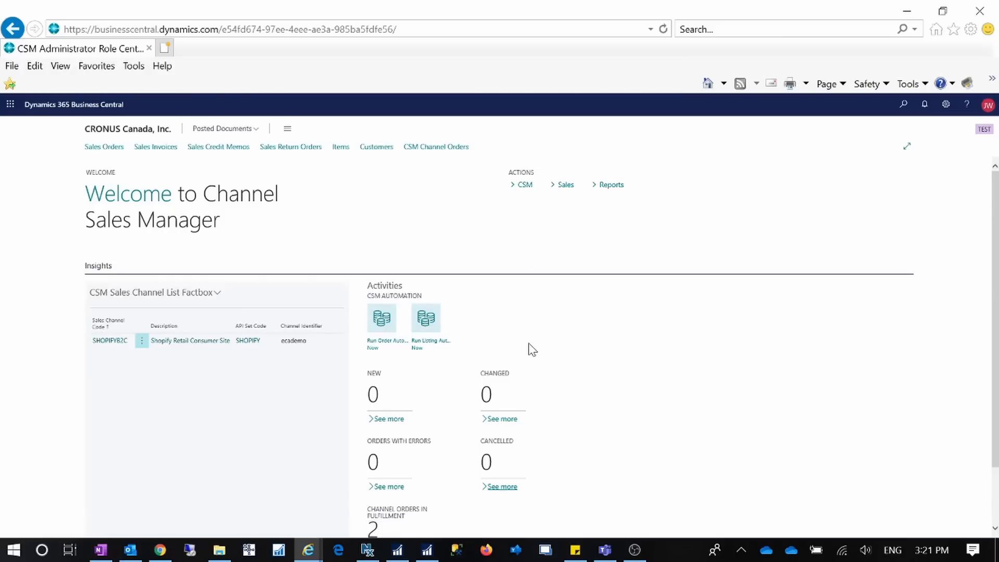
Maximize the Shopify window, reload the admin Products list and scroll down to Valves.
left_click_drag(998, 124, 458, 54)
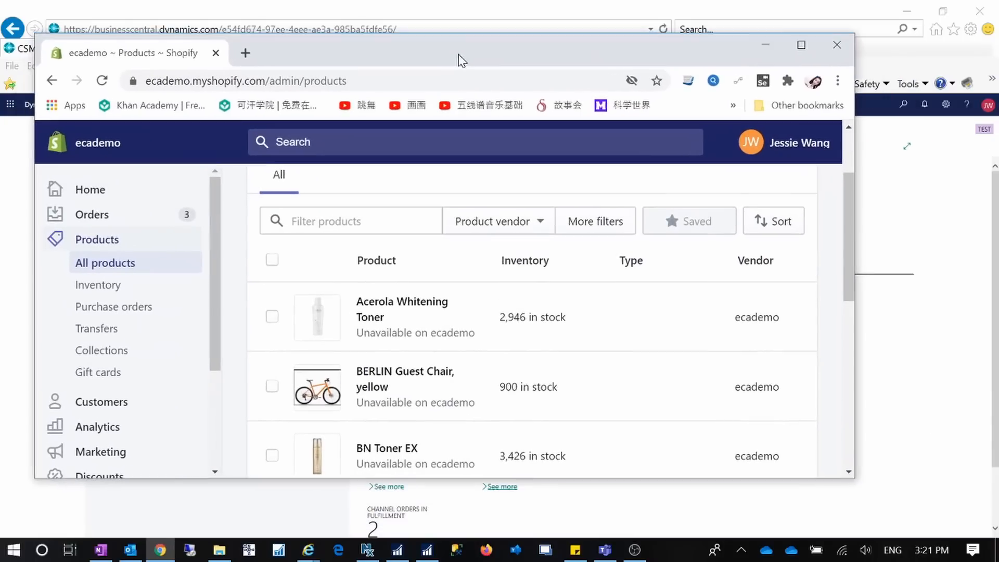
left_click(802, 46)
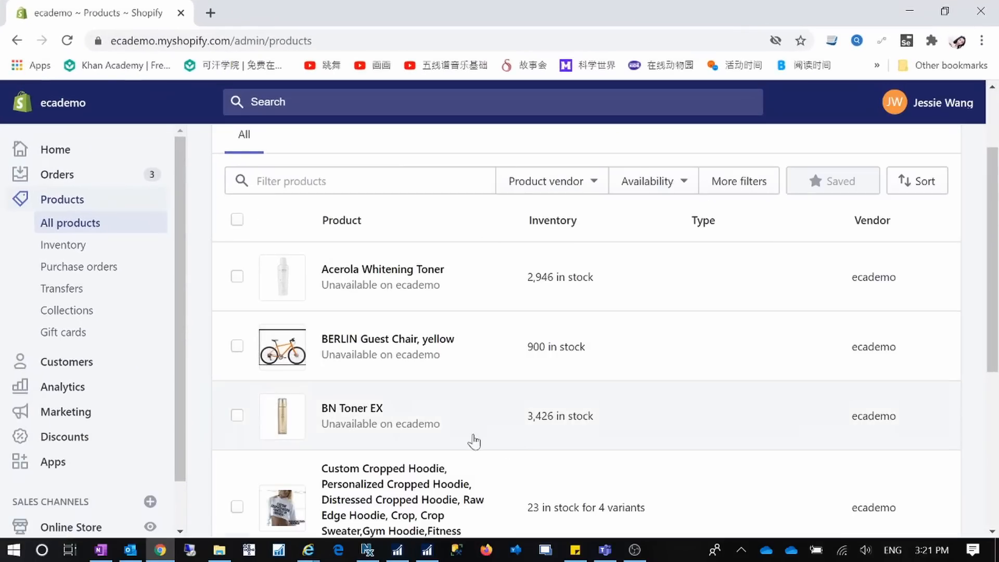
left_click(66, 41)
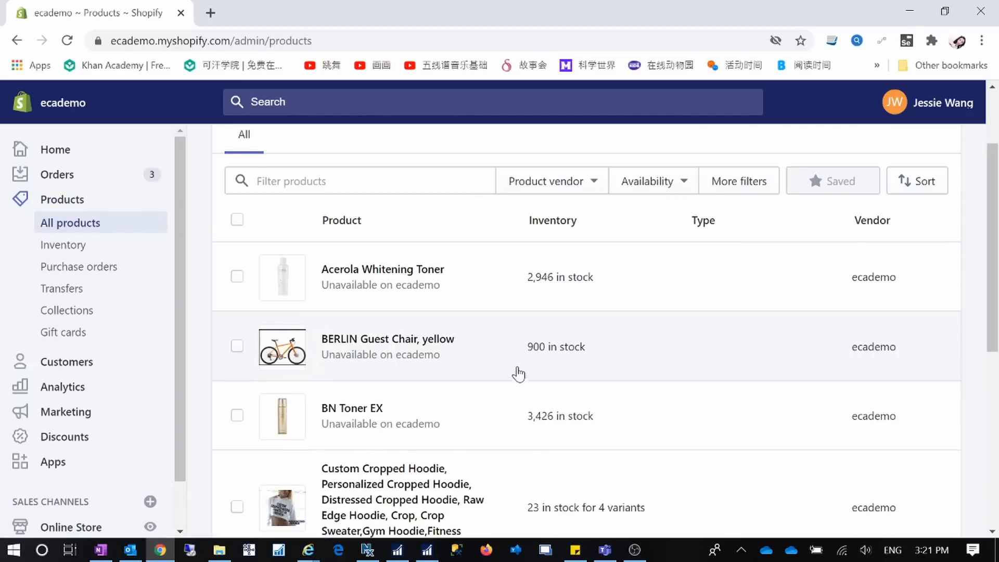
scroll(515, 385, "down", 8)
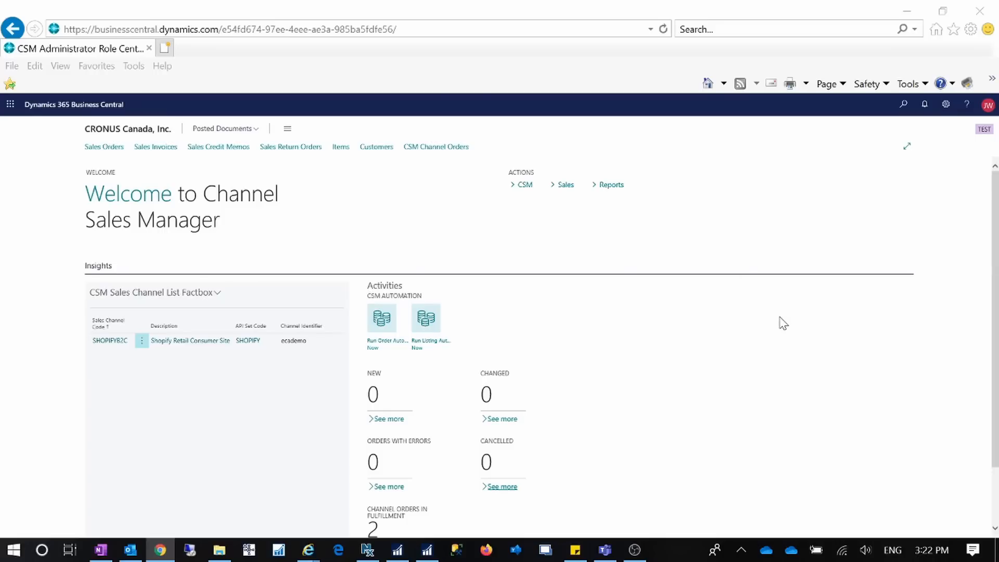
Maximize Shopify and cut admin/products from the address to go to the ecademo storefront.
left_click_drag(998, 143, 527, 38)
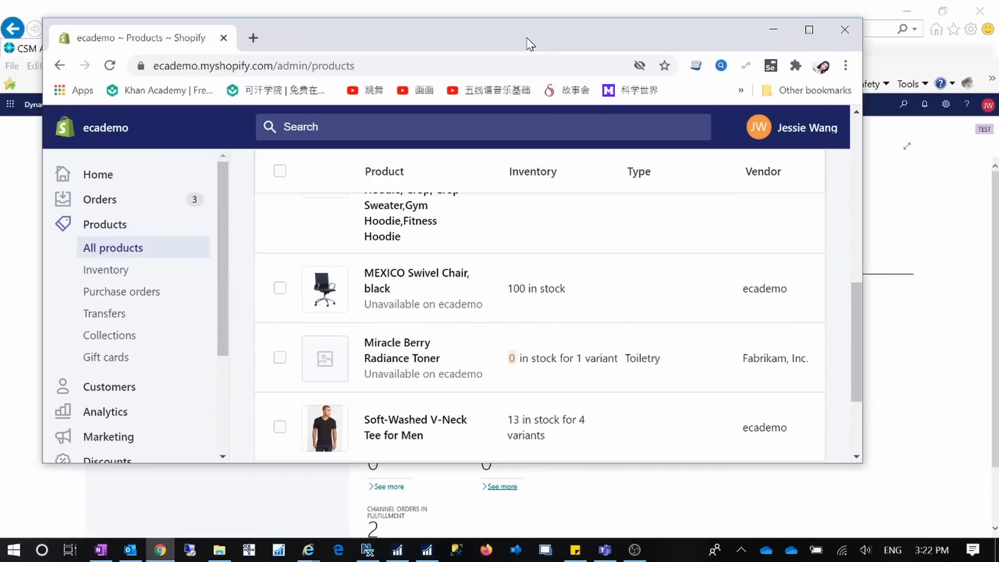
left_click(810, 29)
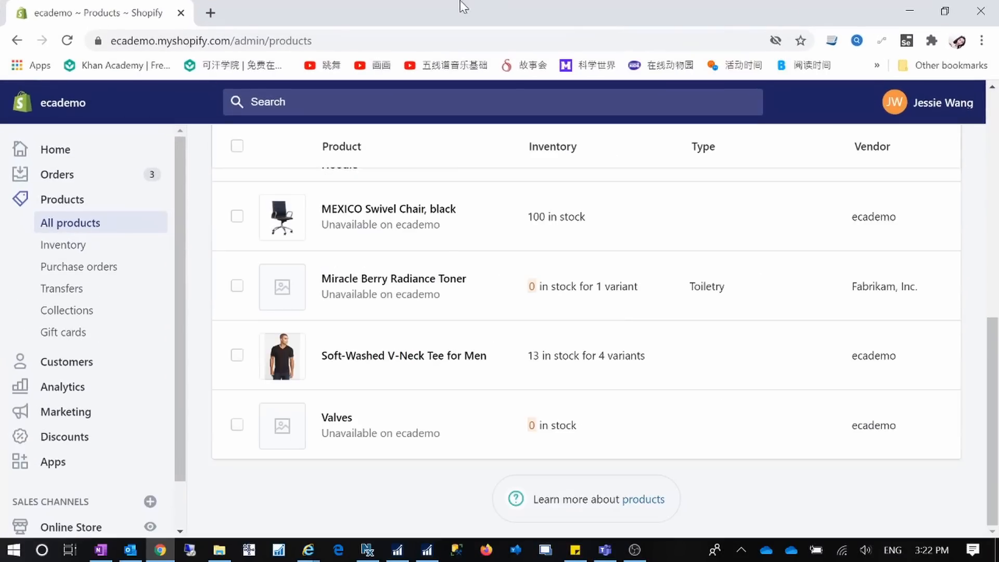
left_click(239, 37)
left_click(239, 37)
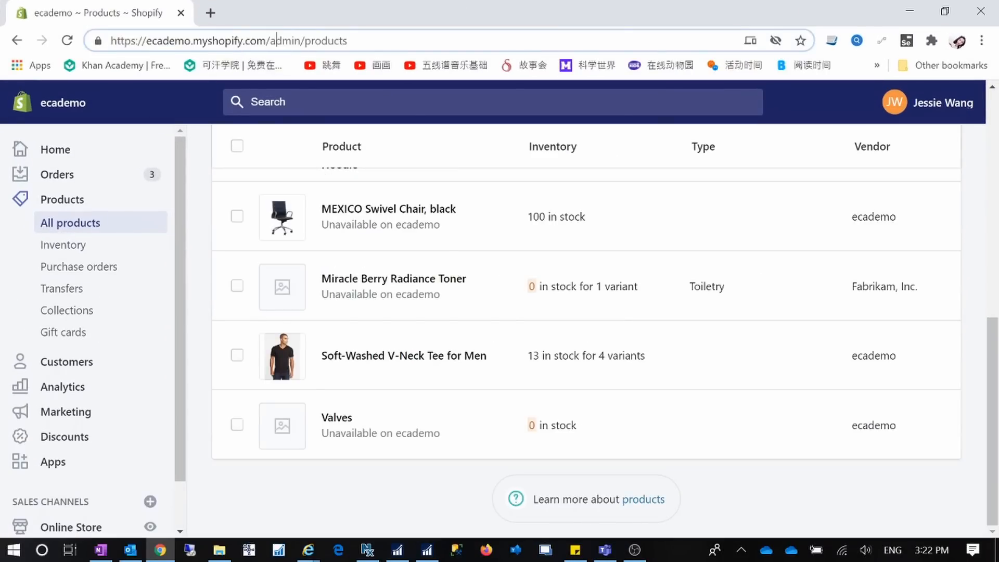
left_click_drag(276, 40, 348, 41)
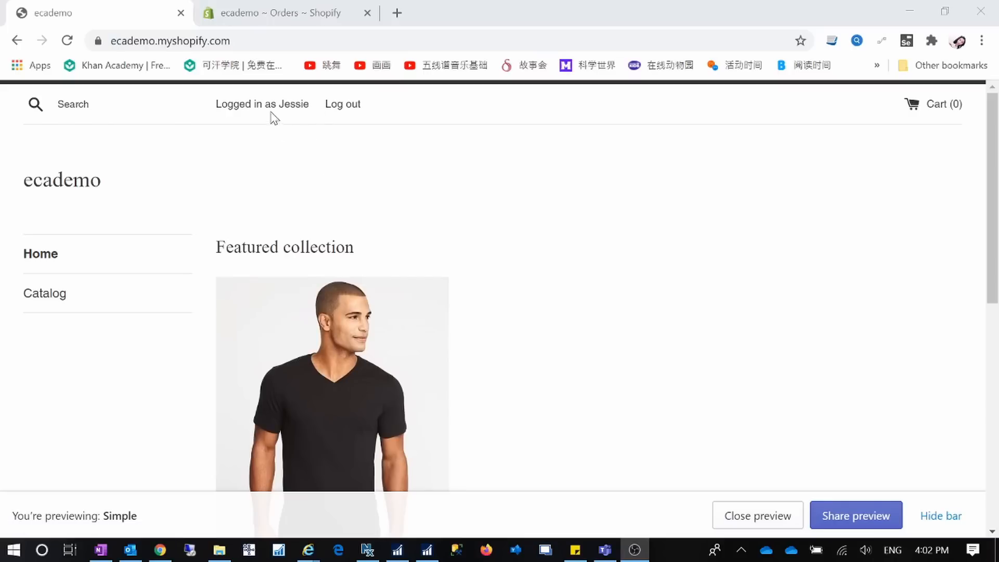
Open My Account via 'Logged in as' and review the Order History with the $78.40 order.
left_click(290, 106)
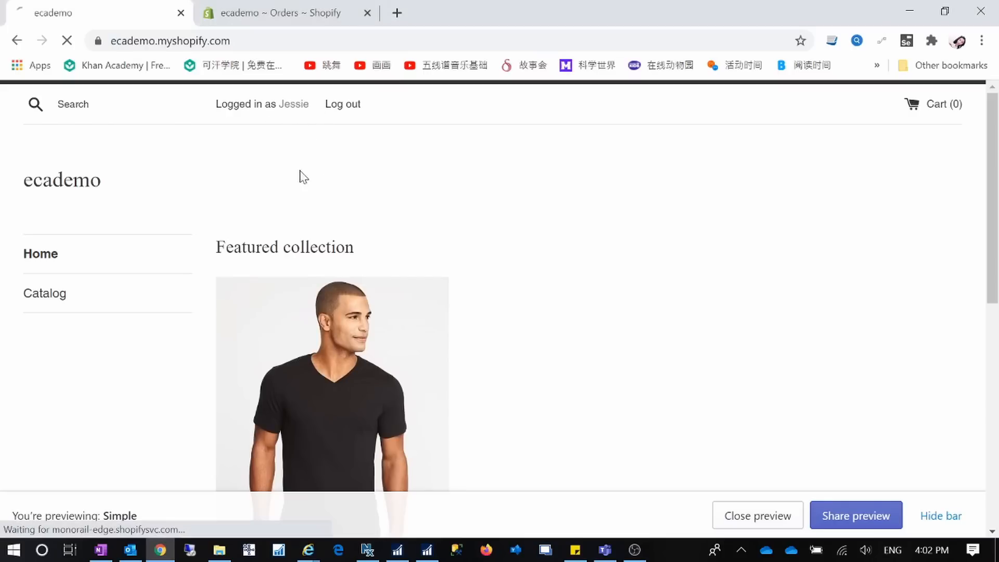
scroll(460, 375, "down", 10)
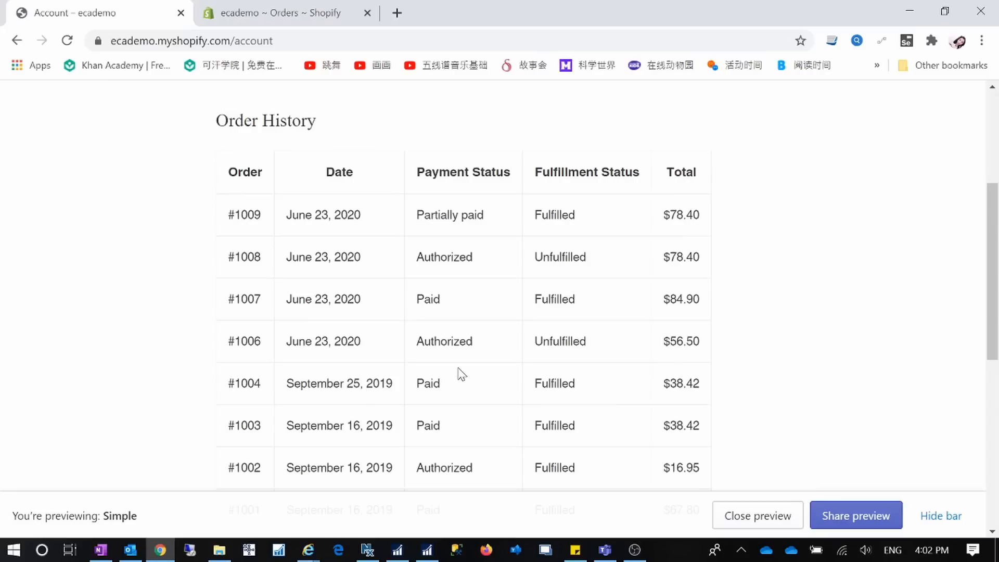
scroll(459, 374, "up", 10)
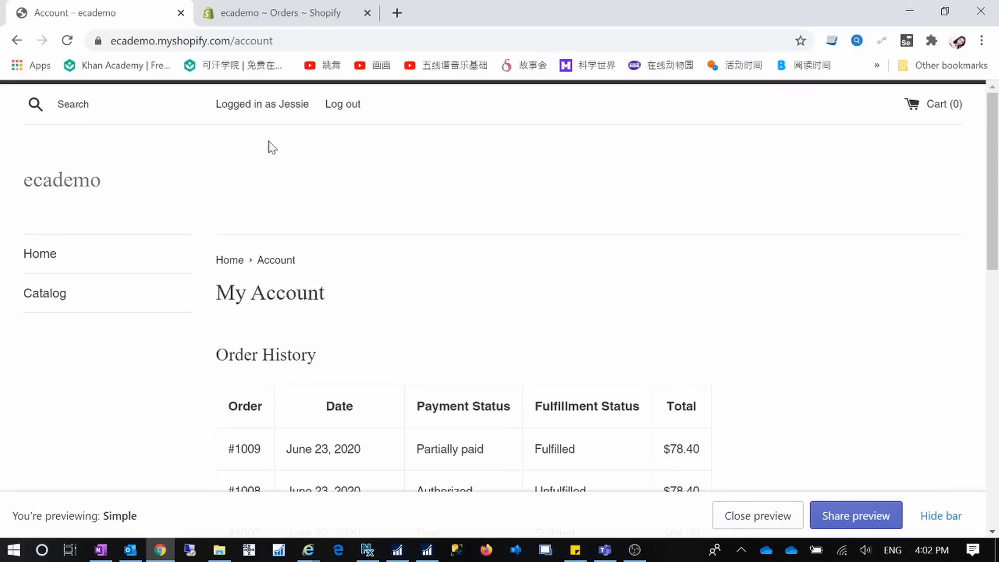
scroll(477, 338, "down", 10)
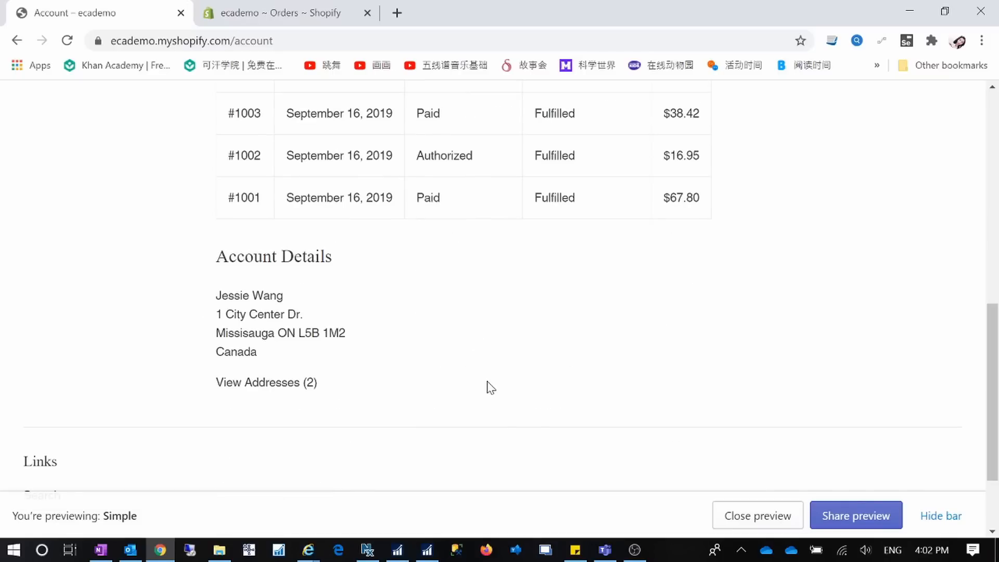
scroll(489, 385, "up", 10)
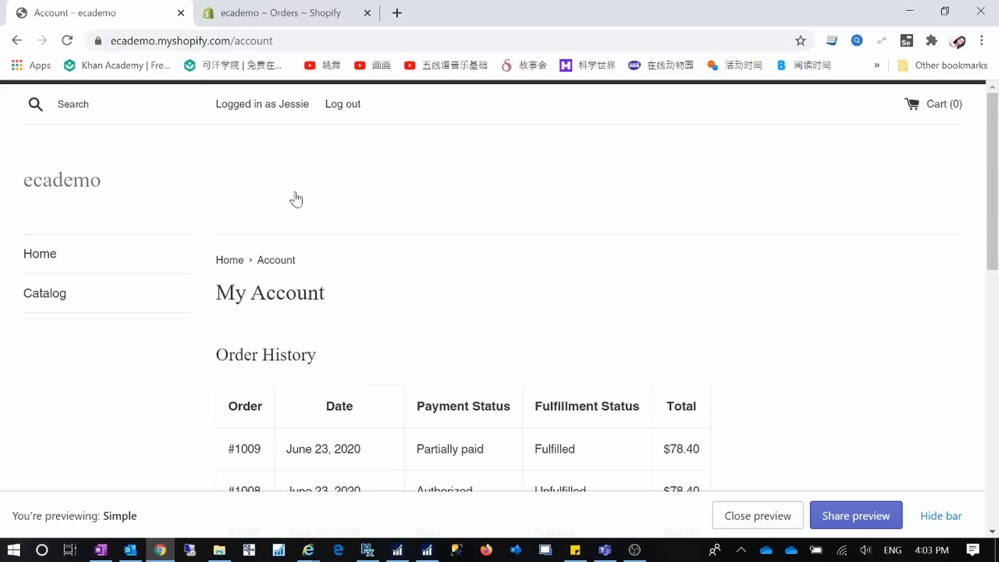
From the Catalog, add BN Toner EX to the cart and start Buy it now checkout.
left_click(52, 302)
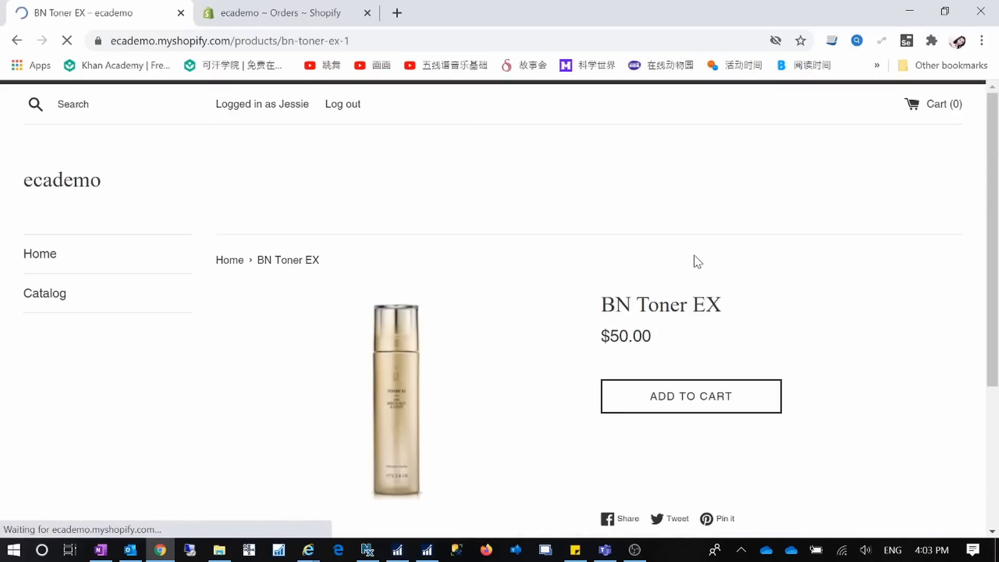
left_click(713, 404)
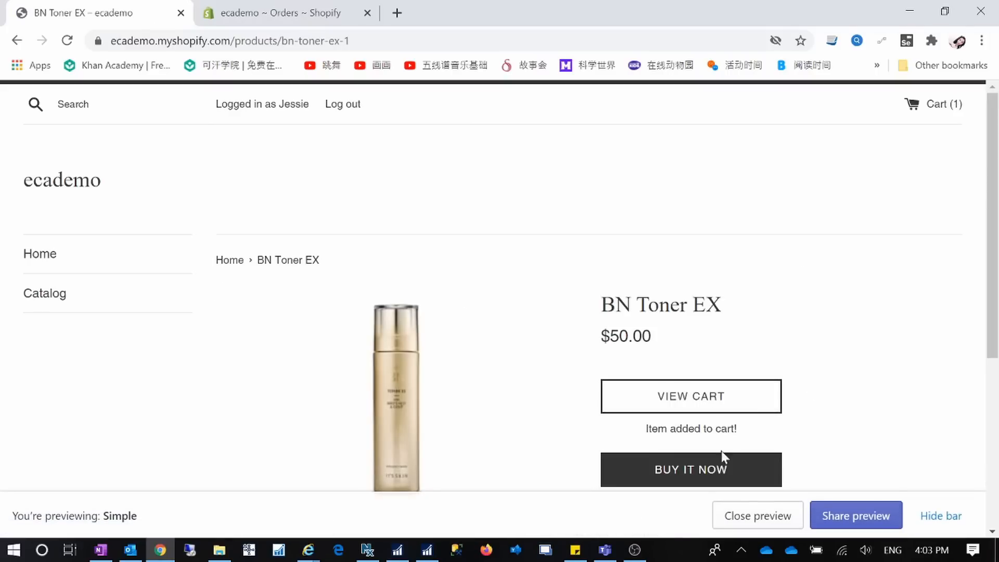
left_click(697, 475)
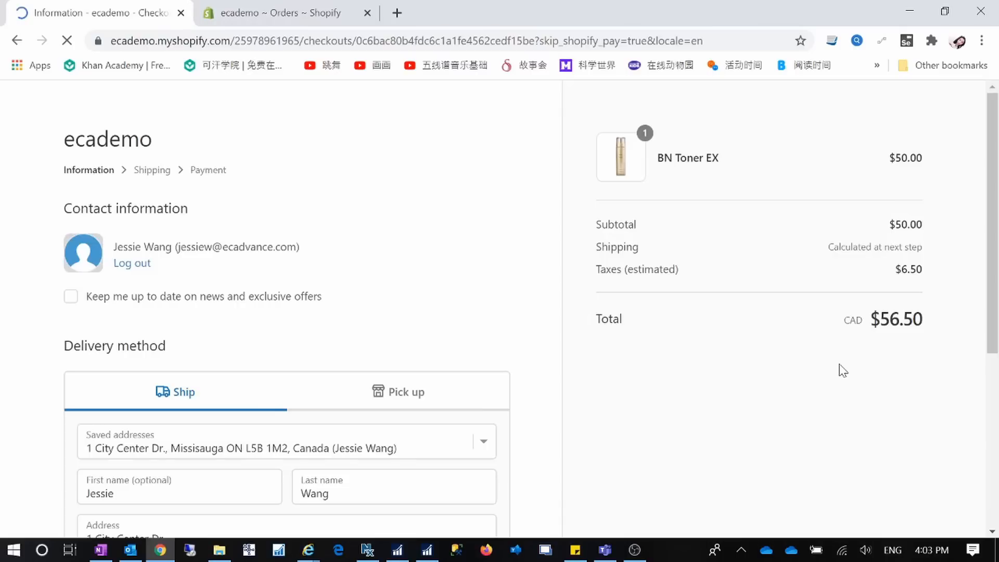
Keep the first saved shipping address and continue to the Shipping step.
scroll(366, 305, "down", 3)
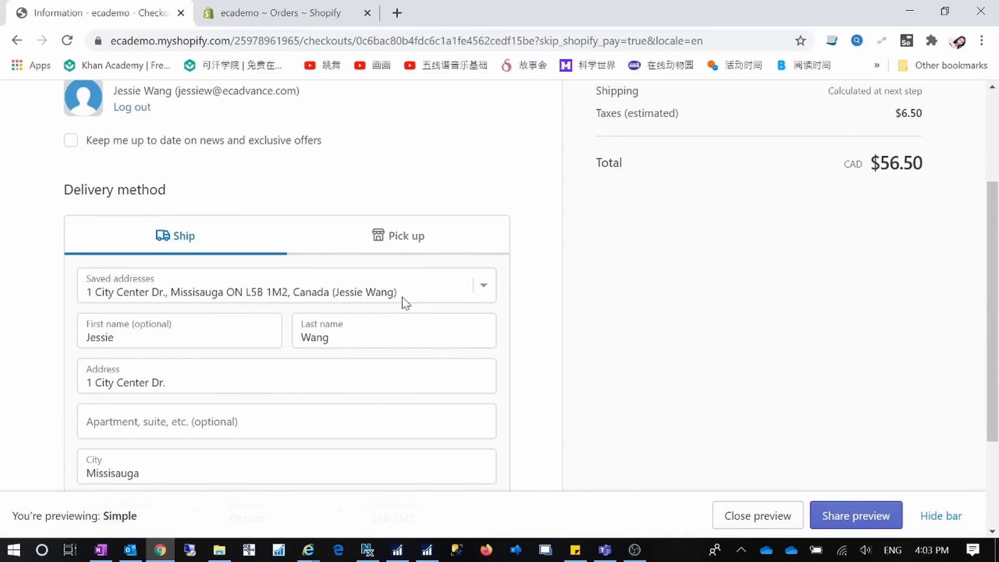
left_click(490, 293)
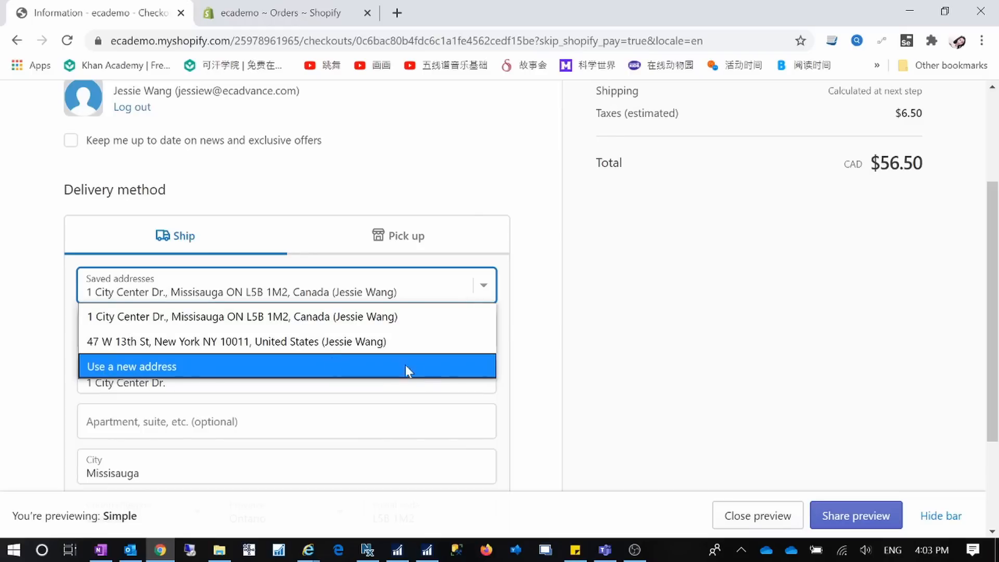
left_click(598, 352)
scroll(581, 354, "down", 3)
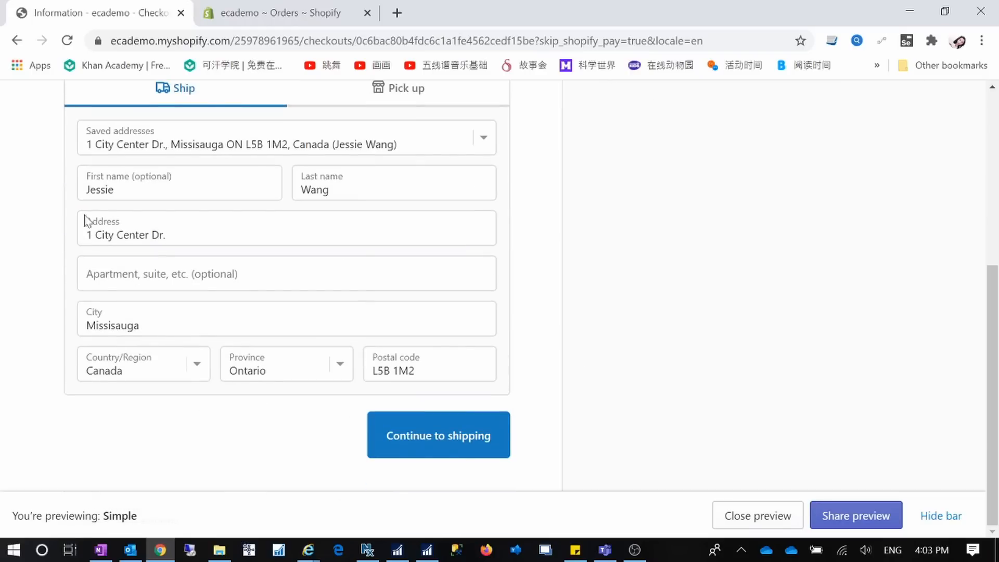
left_click(446, 431)
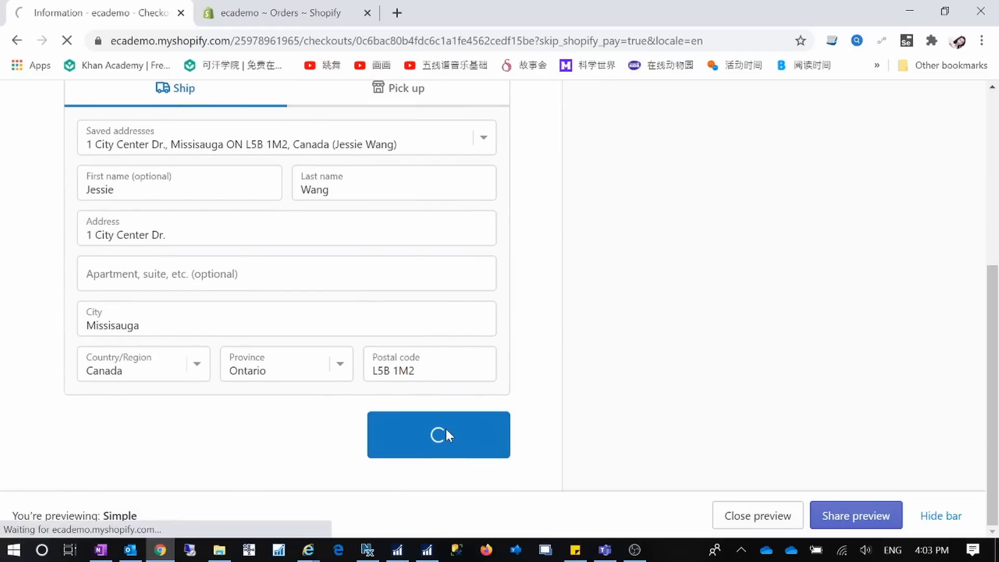
scroll(332, 361, "down", 3)
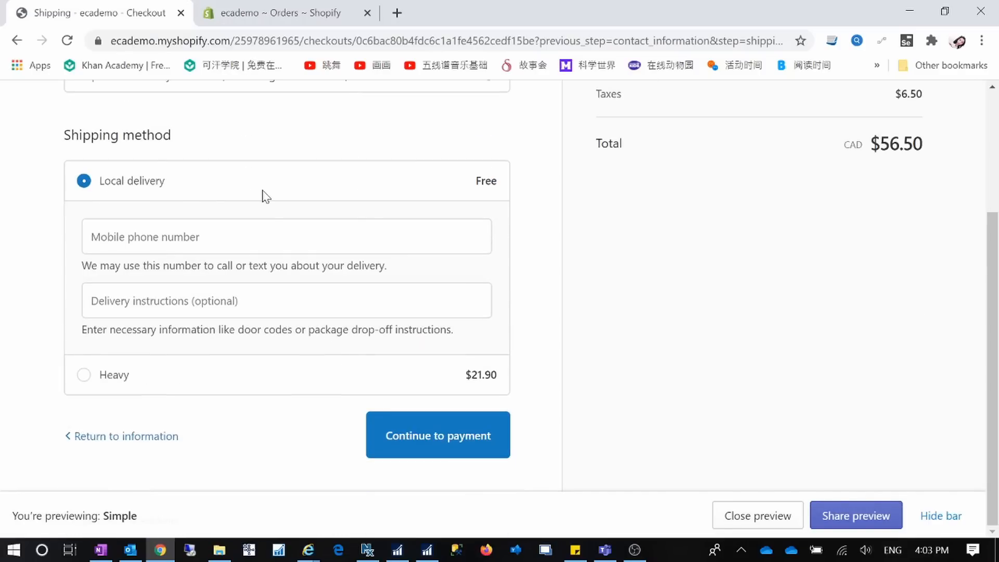
Select Heavy shipping ($21.90) and continue to payment, bringing the total to CAD $78.40.
left_click(83, 375)
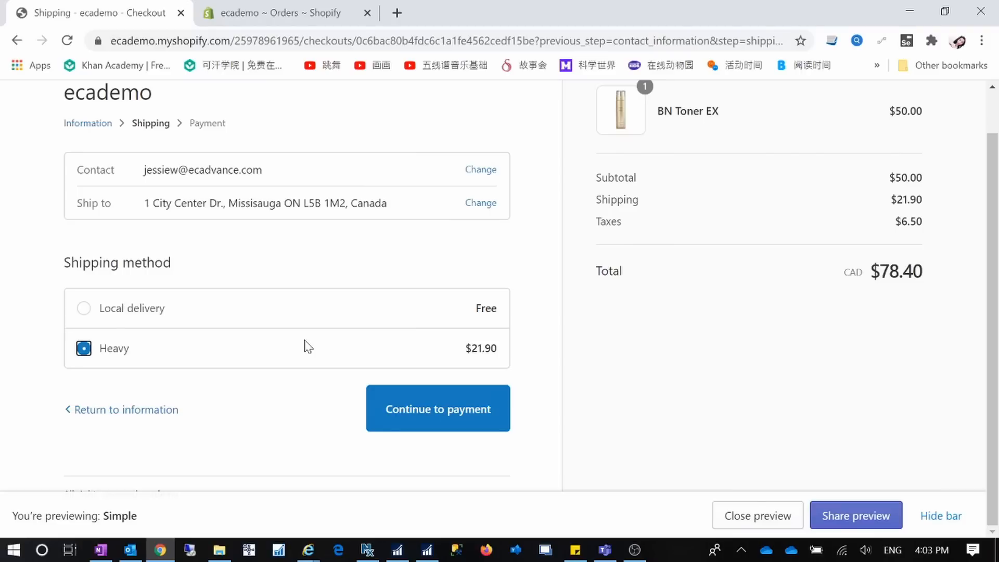
left_click(488, 423)
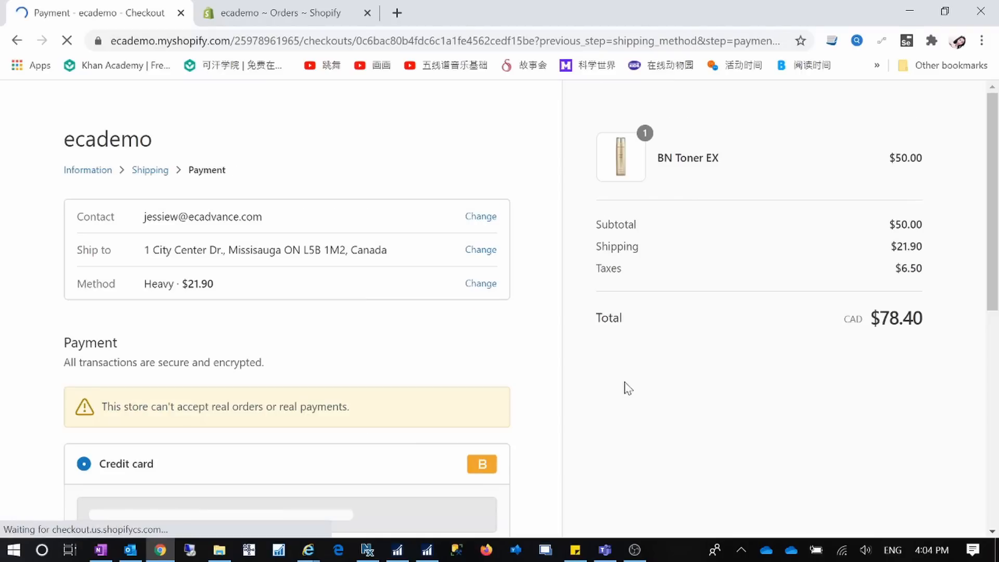
Pay with the test card number, cardholder name, expiry 12/20 and security code to place order #1010.
scroll(390, 367, "down", 5)
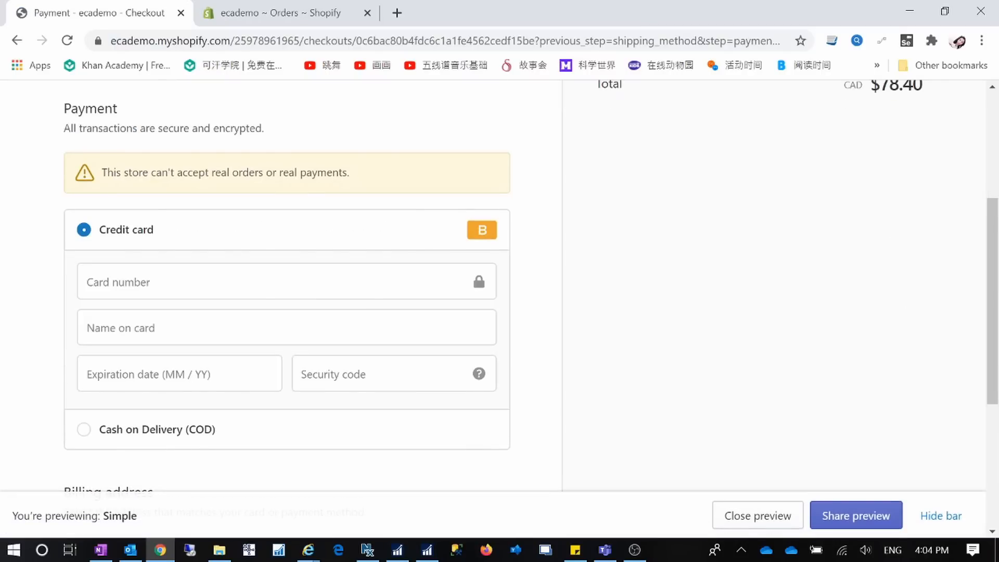
left_click(273, 283)
type("1")
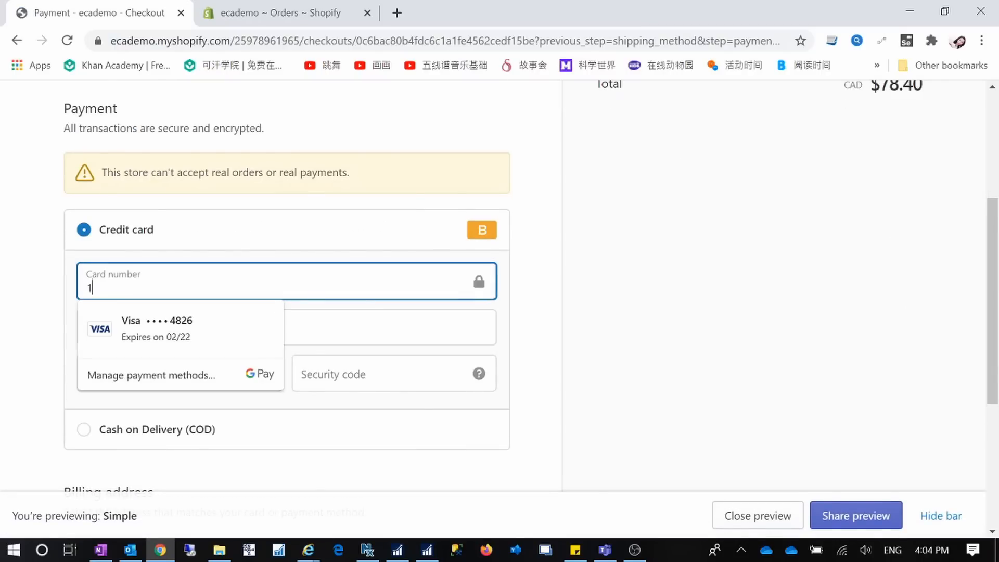
key("Tab")
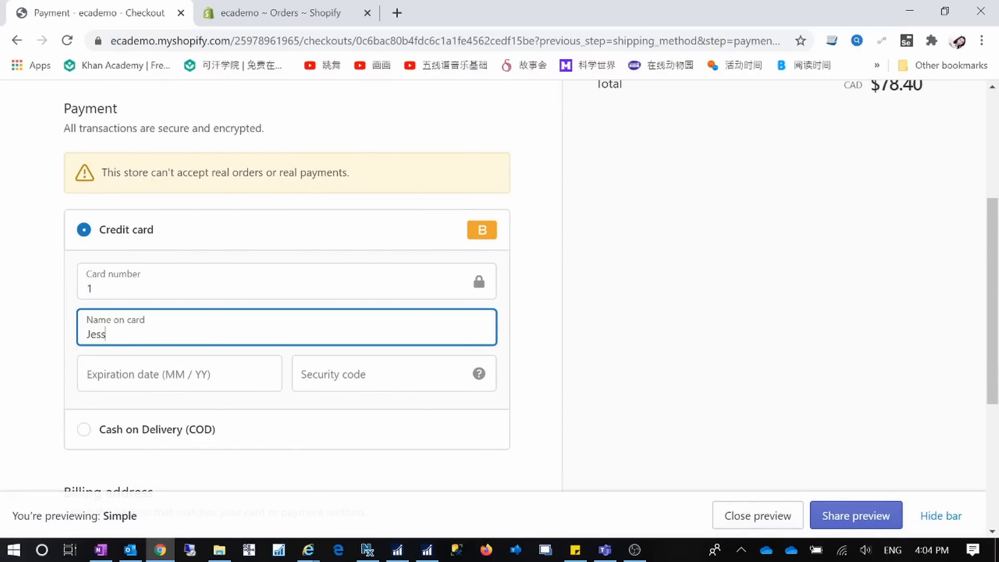
key("Tab")
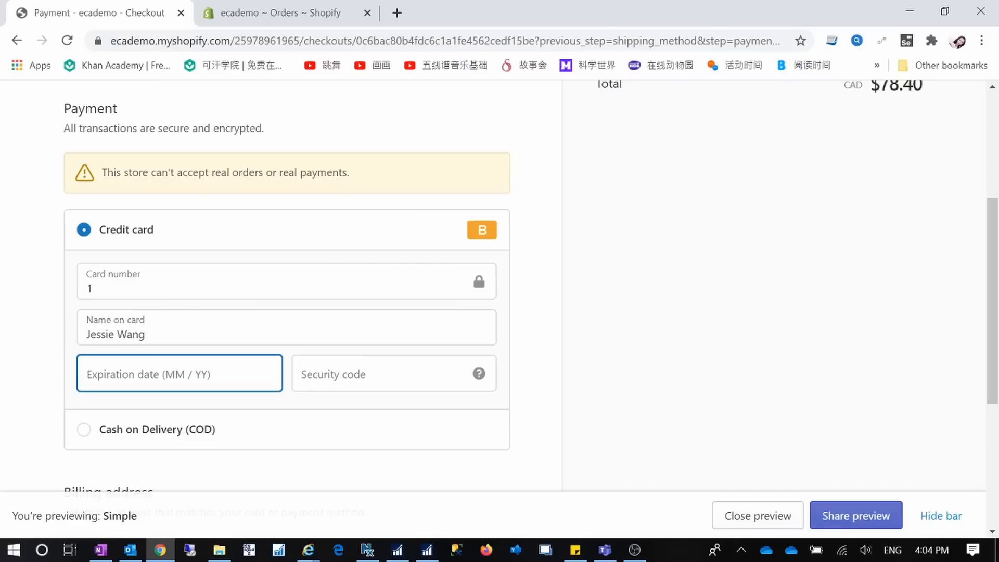
type("12 / 20")
key("Tab")
type("123")
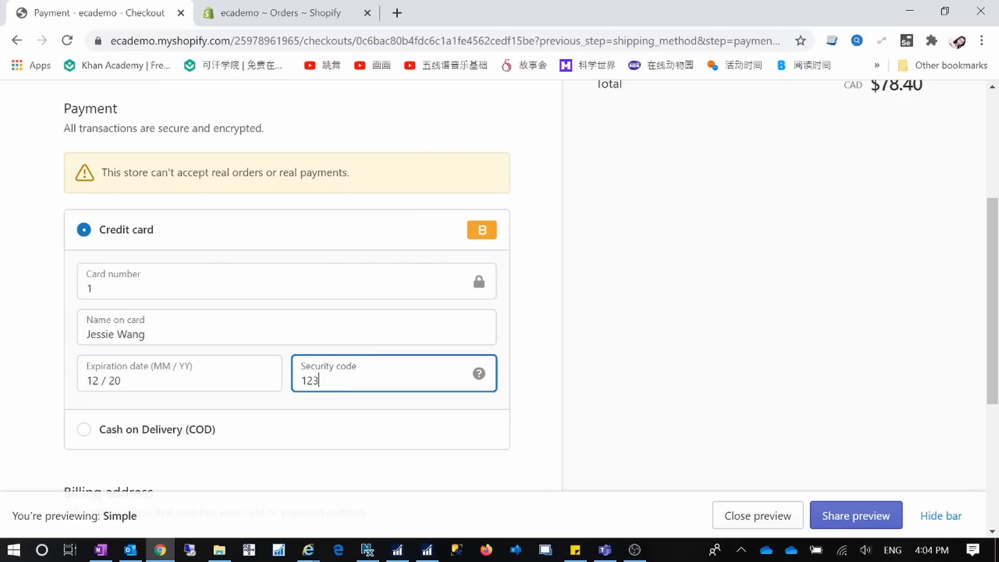
scroll(352, 335, "down", 5)
left_click(464, 393)
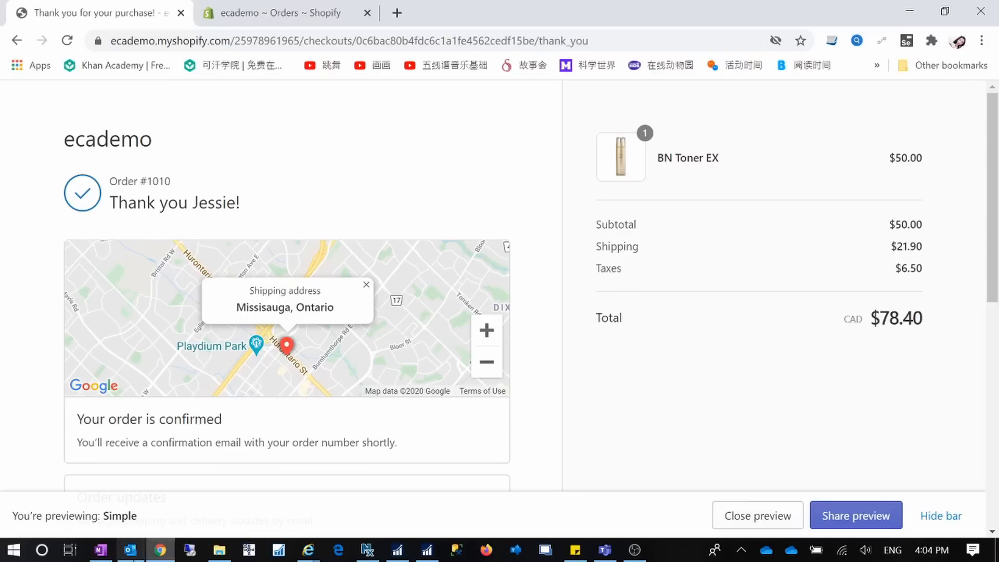
left_click(130, 552)
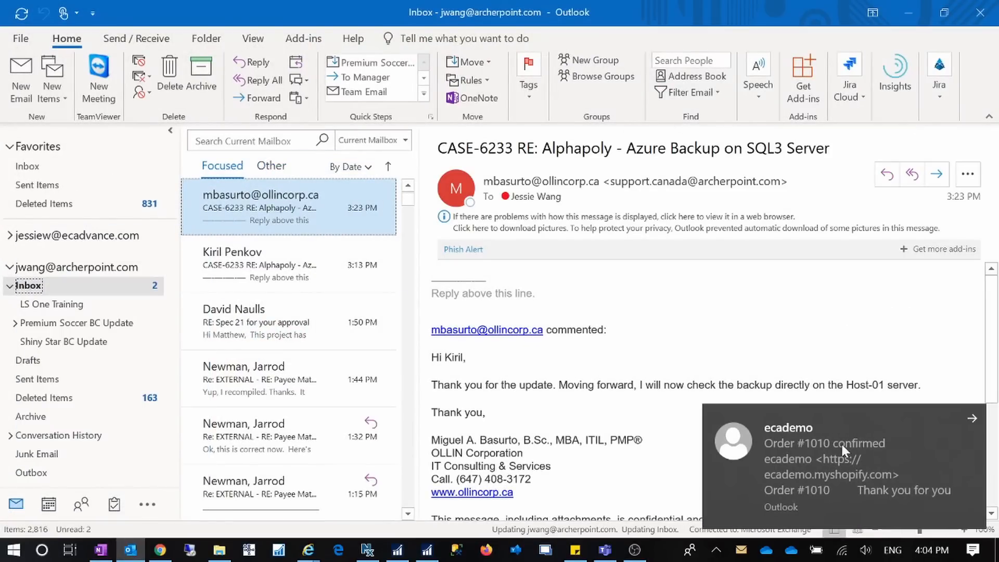
left_click(263, 170)
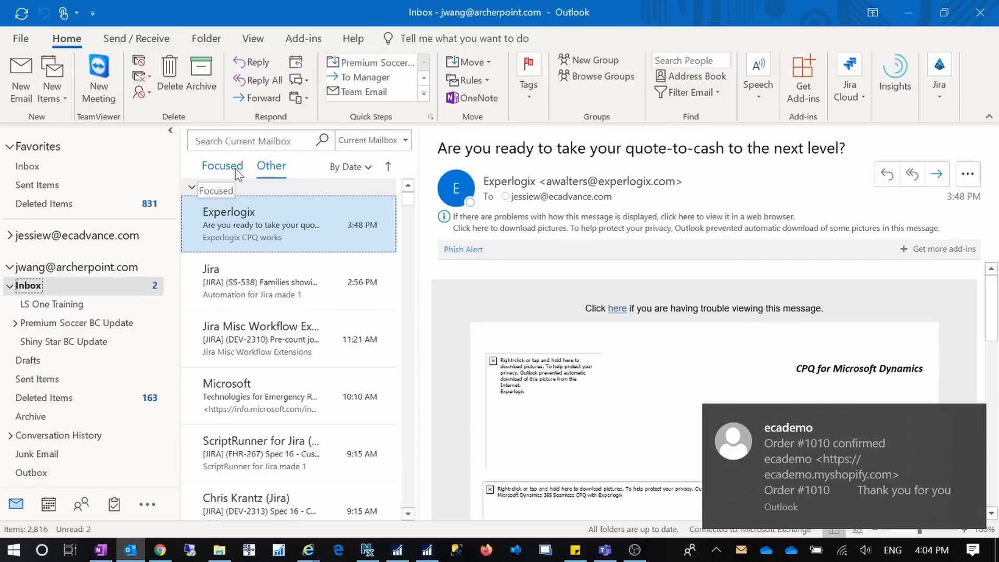
left_click(234, 170)
left_click(251, 223)
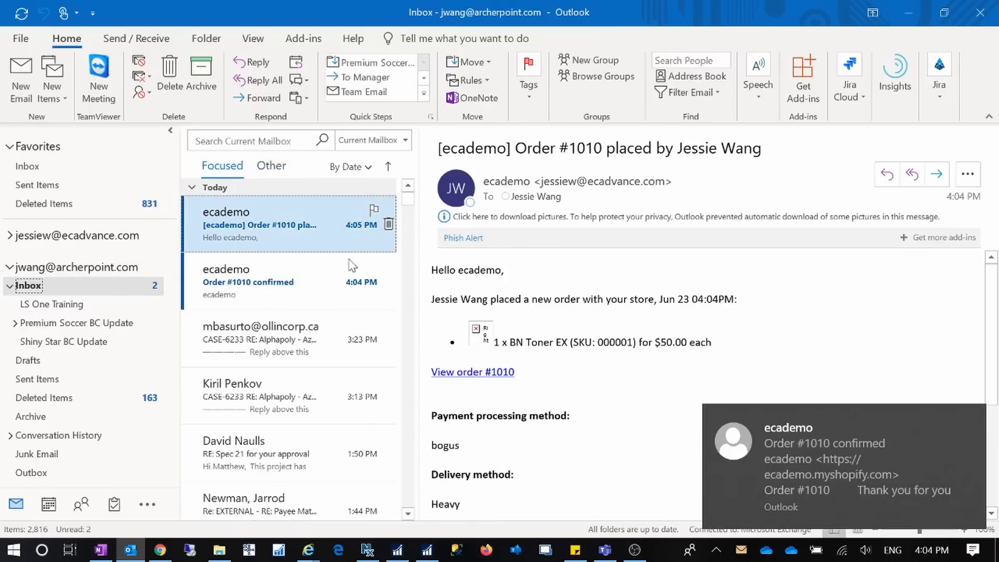
left_click(970, 424)
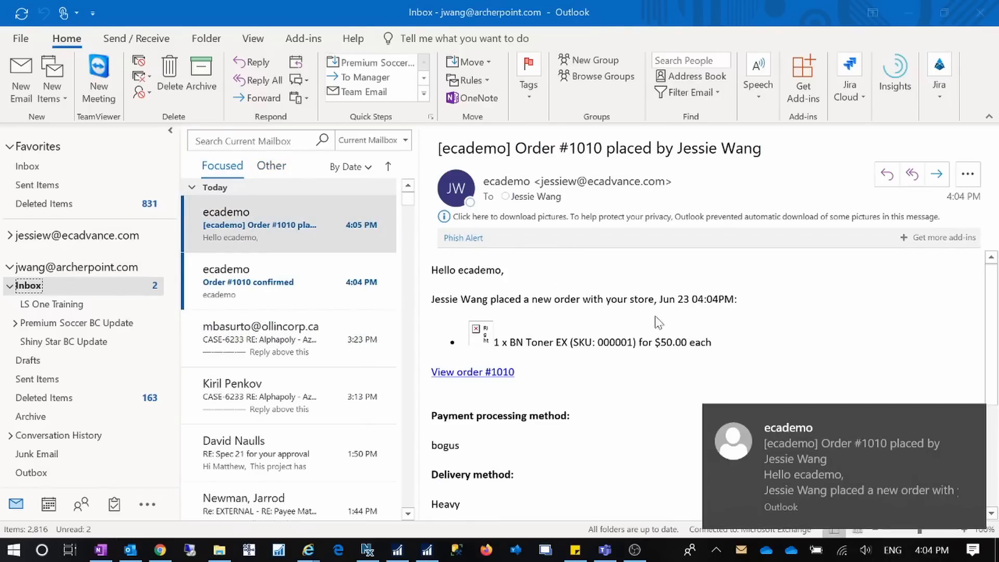
left_click(969, 417)
scroll(971, 418, "down", 3)
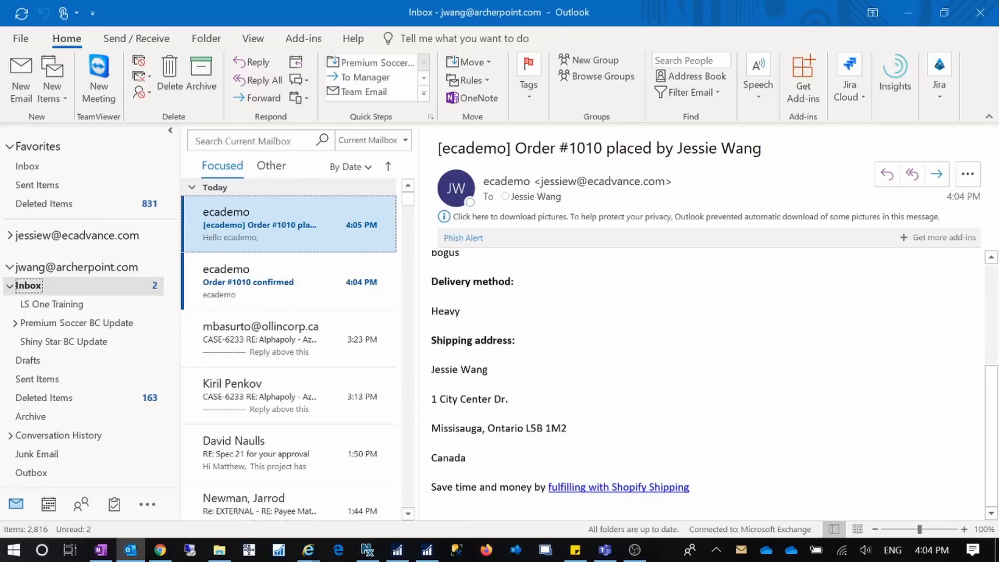
scroll(702, 385, "up", 3)
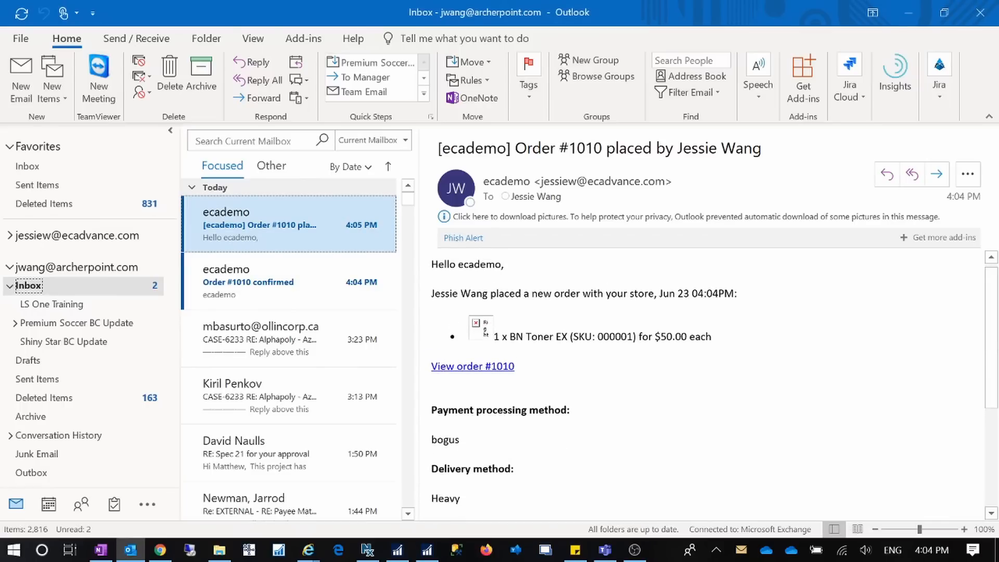
scroll(702, 385, "down", 3)
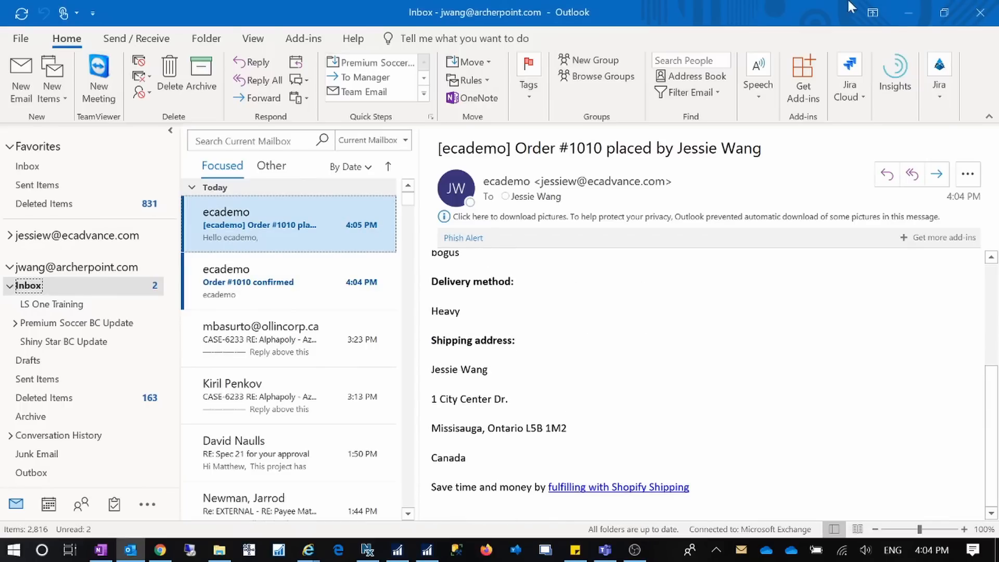
left_click(908, 12)
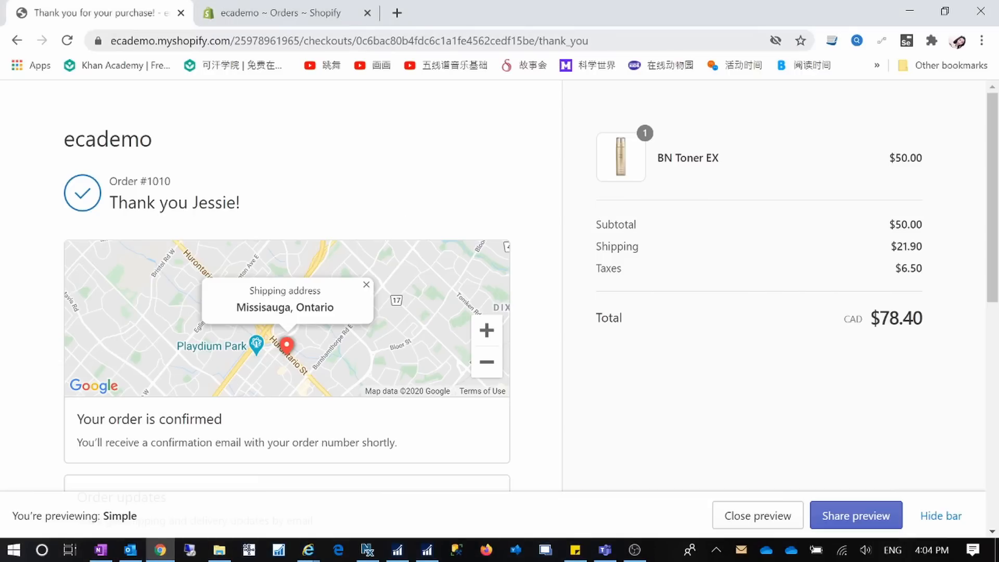
Reload the ecademo admin Orders list to show #1010 as Authorized, then minimize Chrome.
left_click(225, 11)
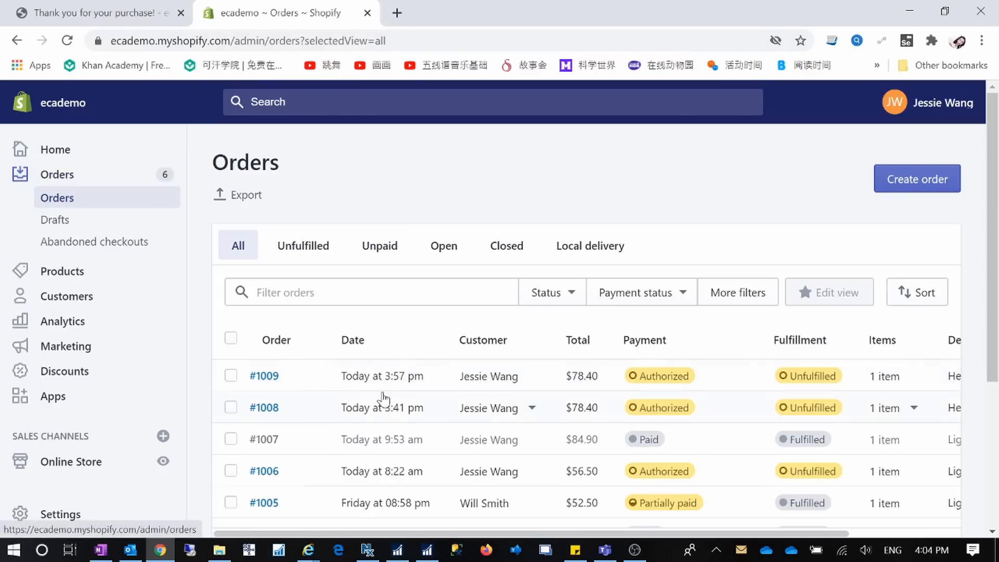
left_click(67, 41)
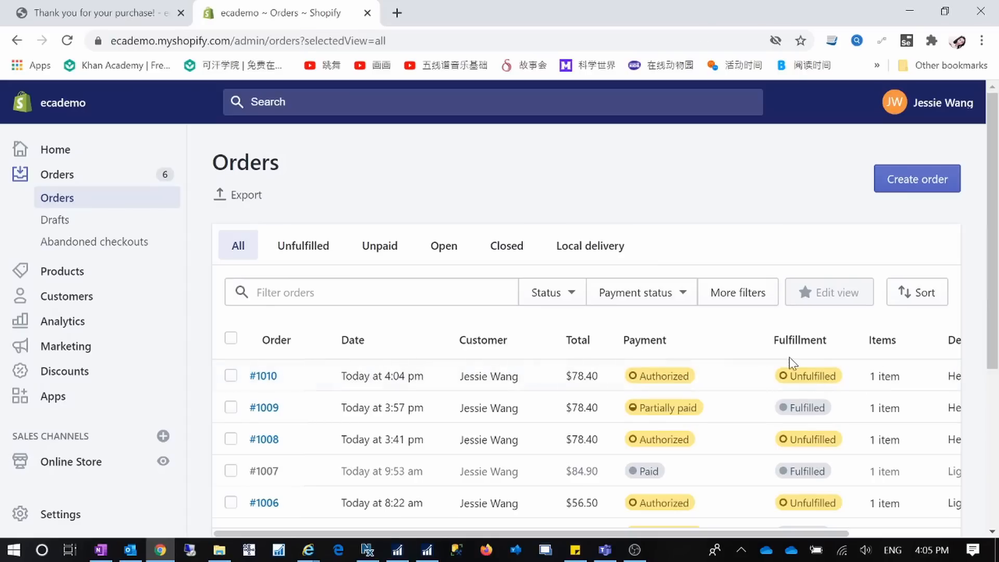
left_click(909, 12)
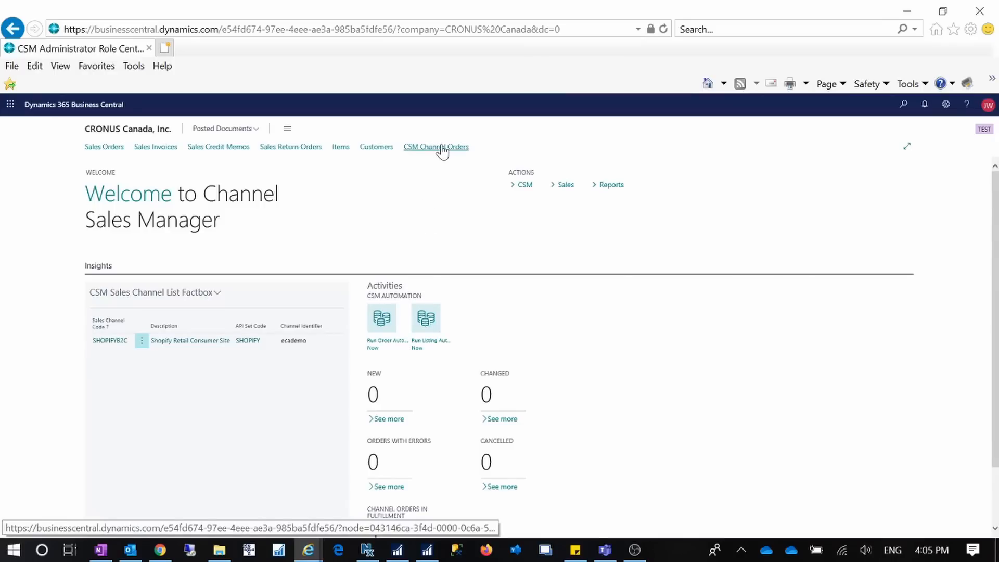
From CSM Channel Orders, run Order Automation Now to import the new Shopify order.
left_click(441, 146)
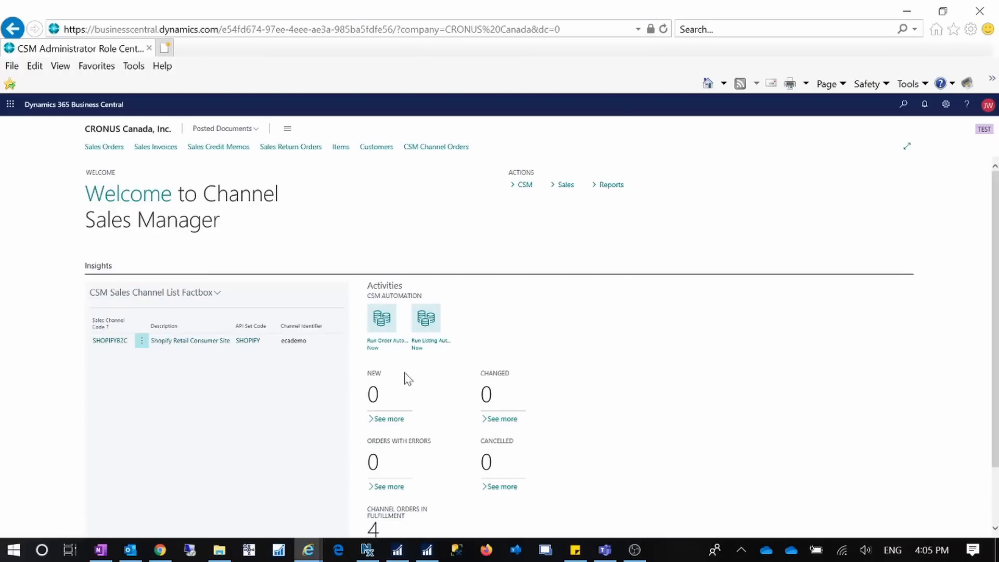
left_click(383, 331)
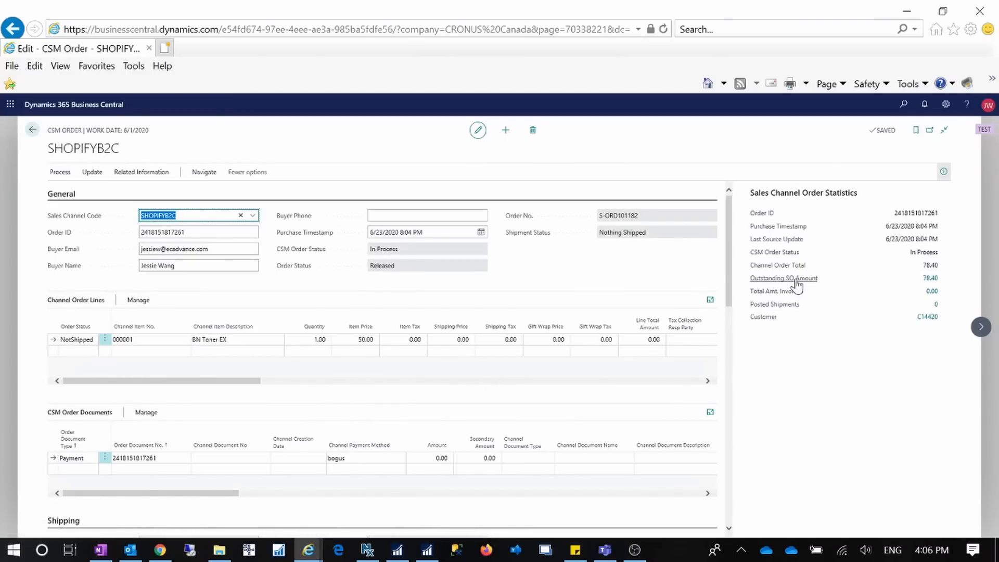
Open sales order S-ORD101182 from the 78.40 Outstanding SO Amount and review its details.
left_click(930, 279)
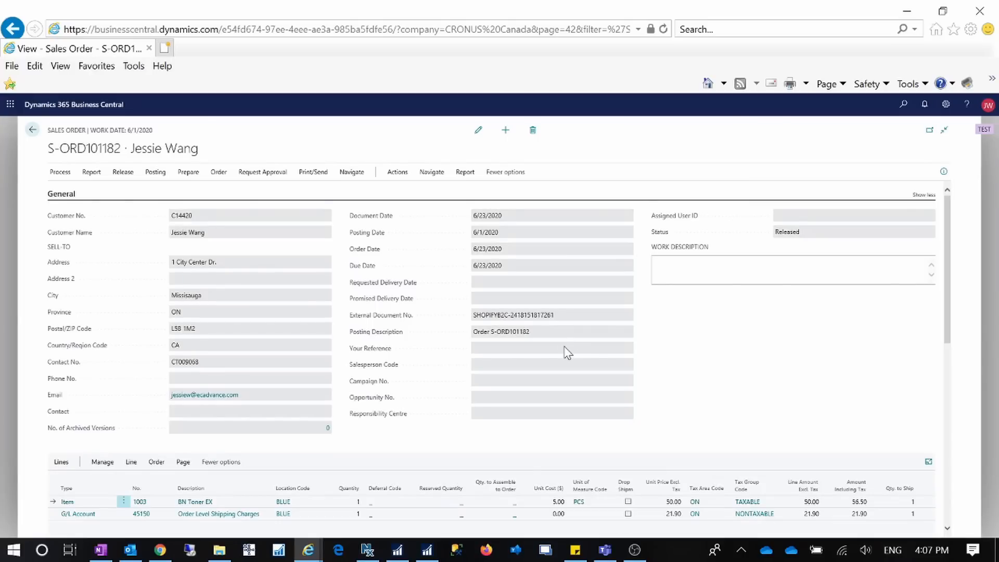
scroll(565, 351, "down", 5)
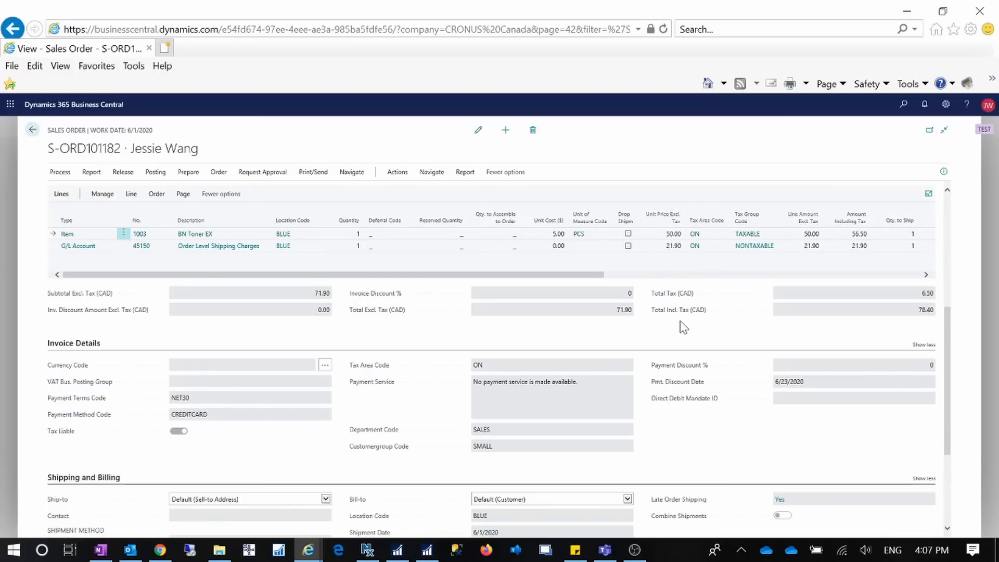
scroll(501, 329, "down", 3)
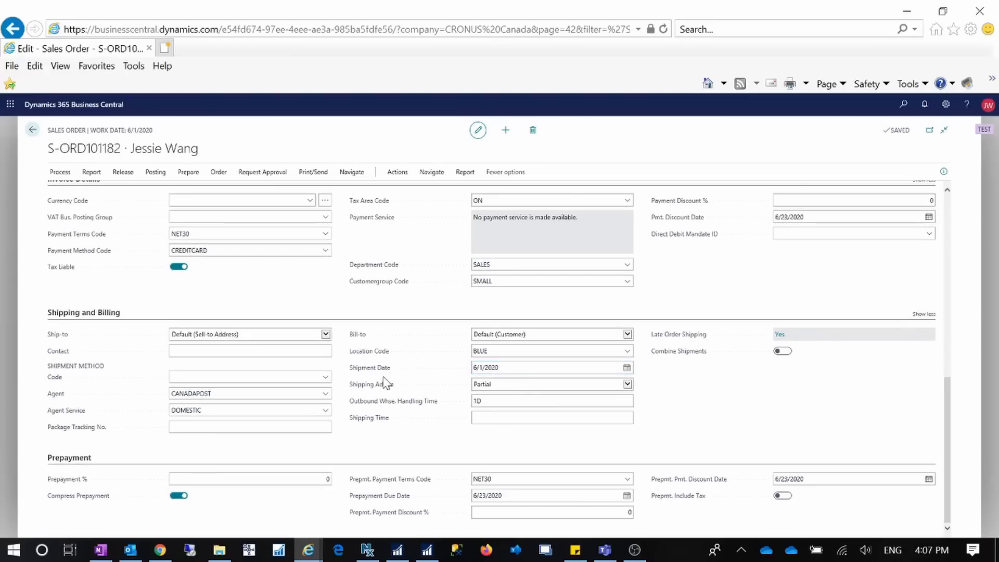
Enter a package tracking number in the sales order's shipping details.
left_click(168, 335)
left_click(172, 426)
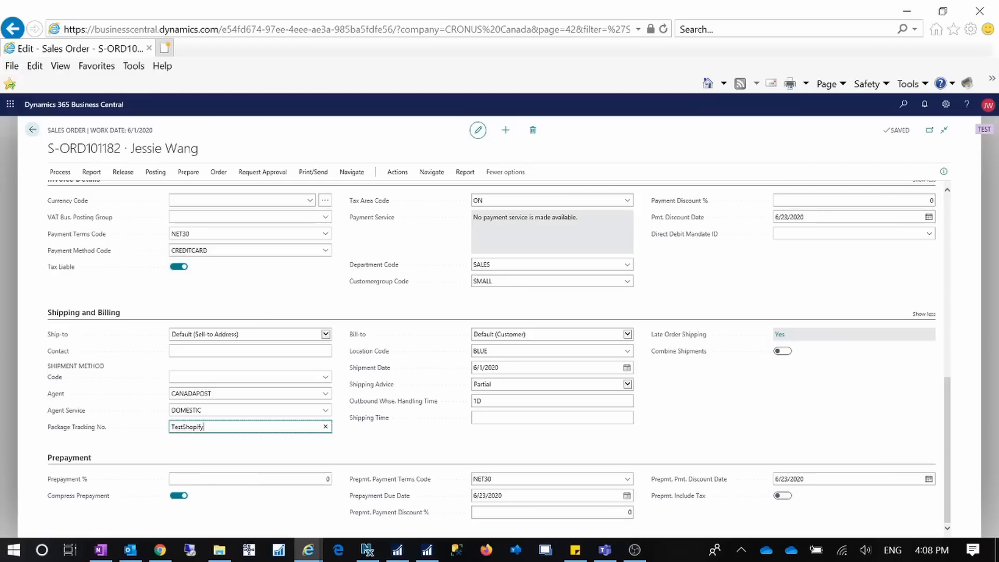
key("Tab")
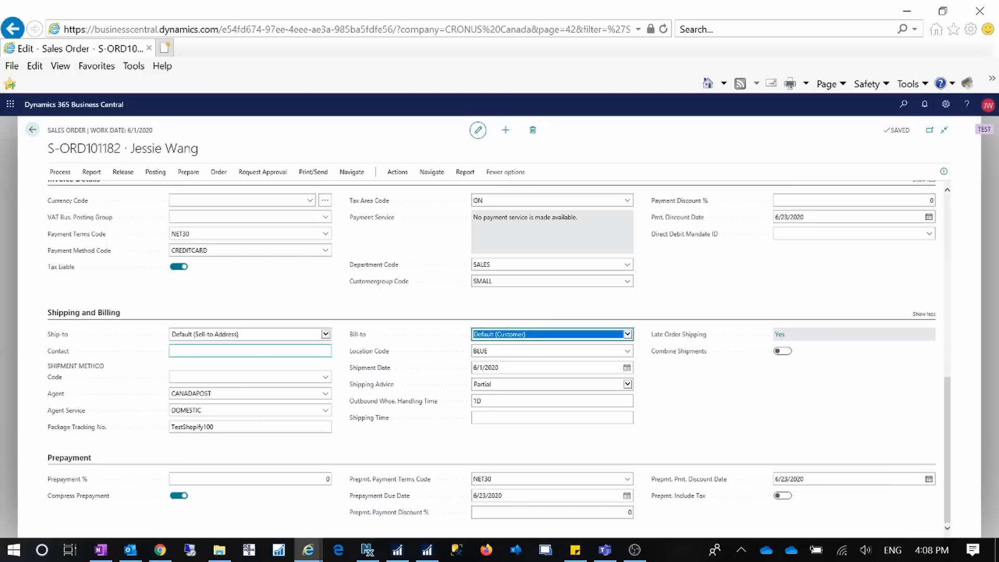
Post the sales order as Ship and Invoice, declining to open the posted invoice.
left_click(57, 173)
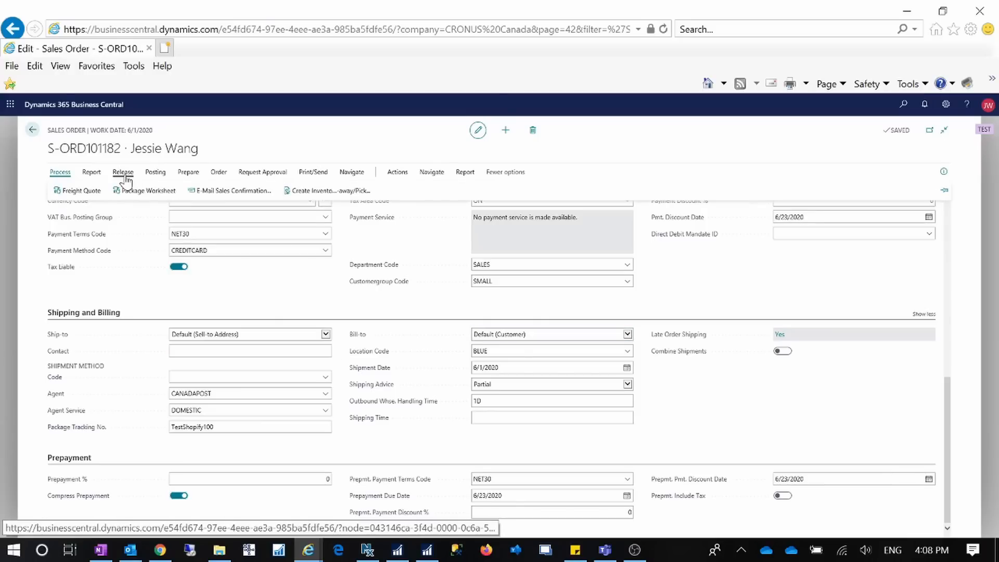
left_click(157, 175)
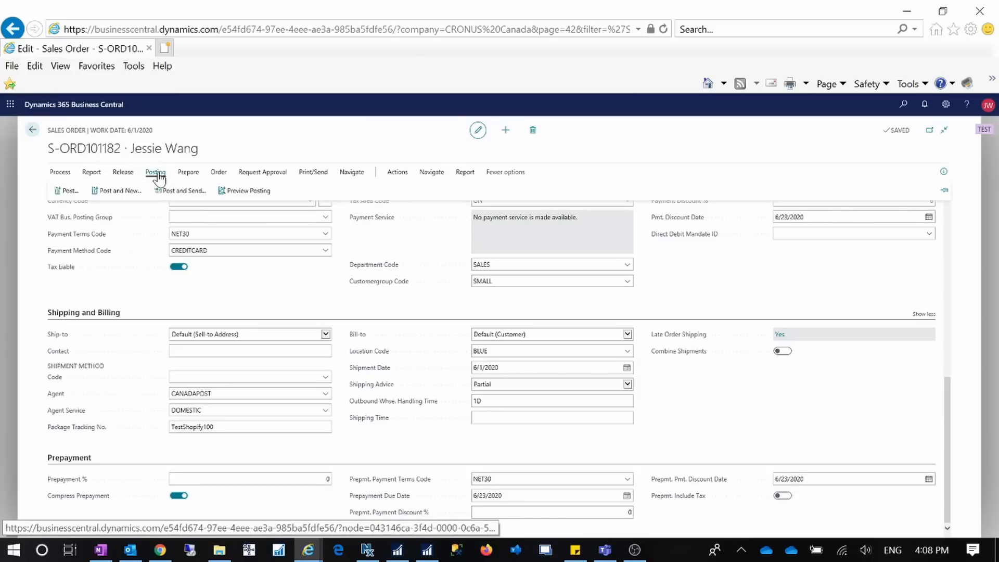
left_click(70, 191)
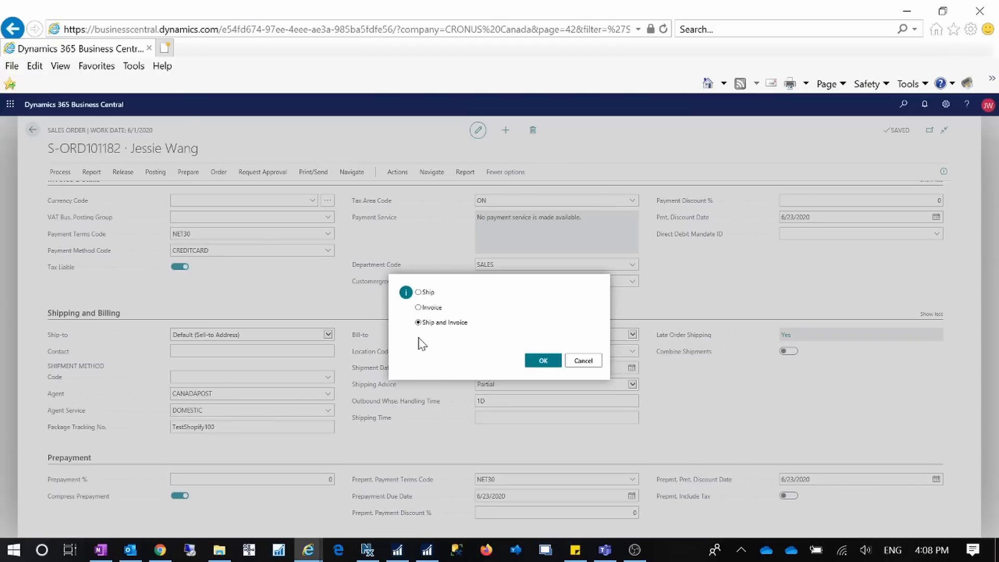
left_click(551, 362)
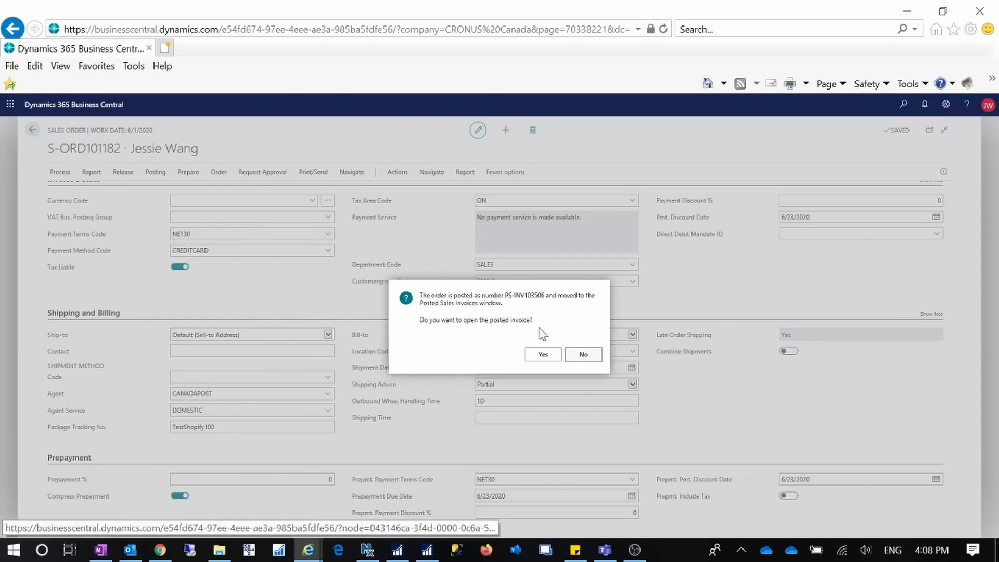
left_click(584, 355)
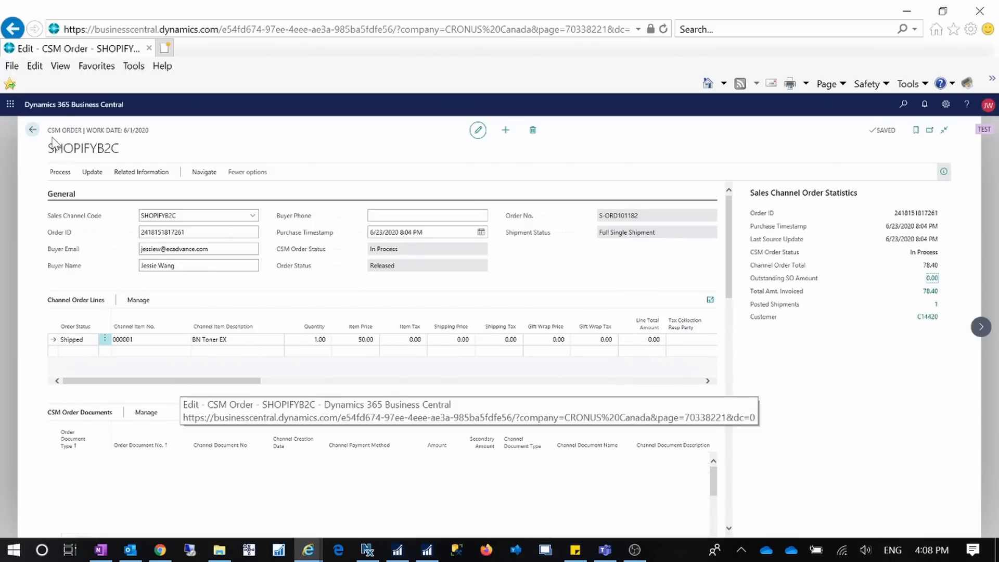
Review the CSM Order Documents grid, dismiss the e-mail toast and return to Channel Orders.
scroll(281, 406, "down", 2)
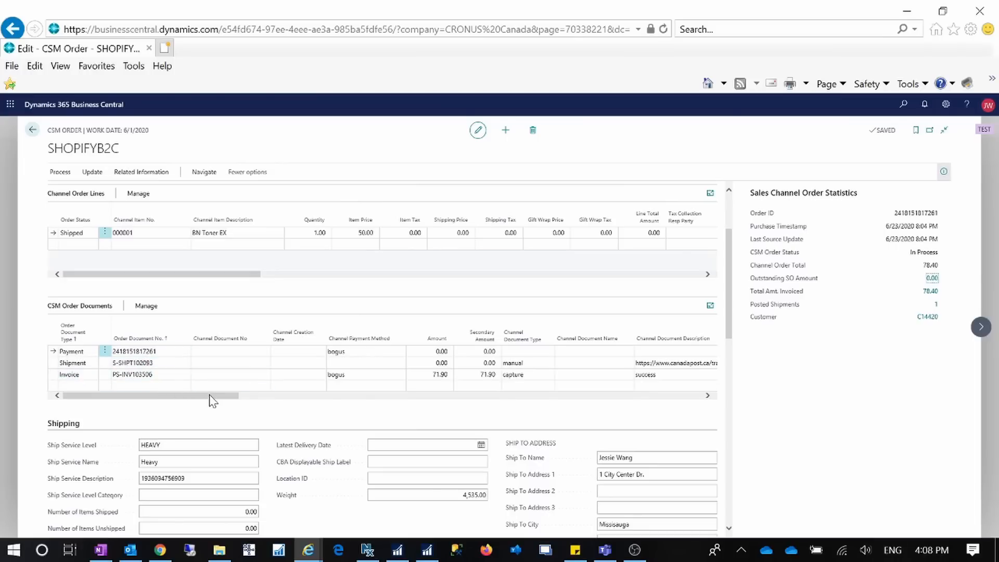
left_click_drag(210, 396, 292, 397)
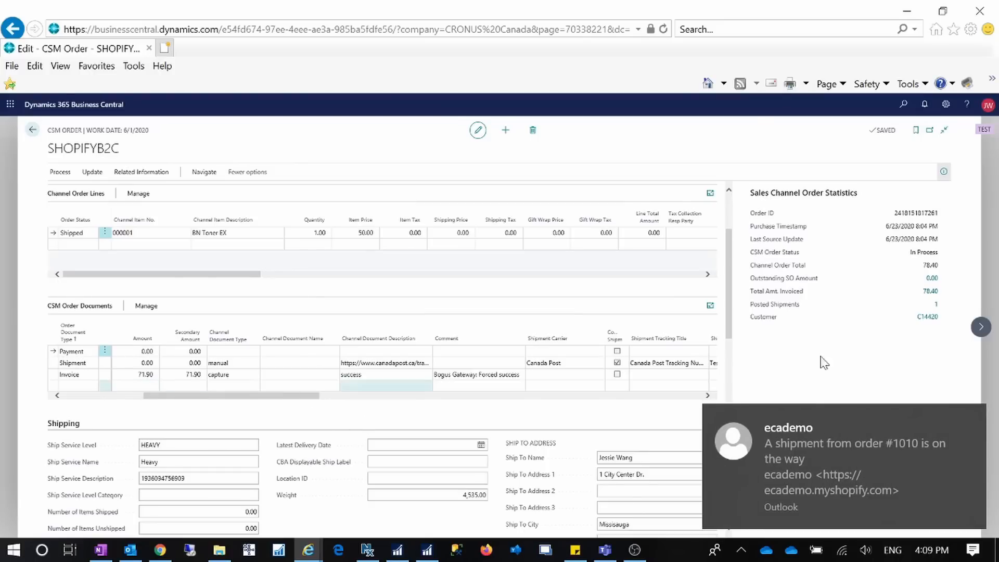
left_click(970, 418)
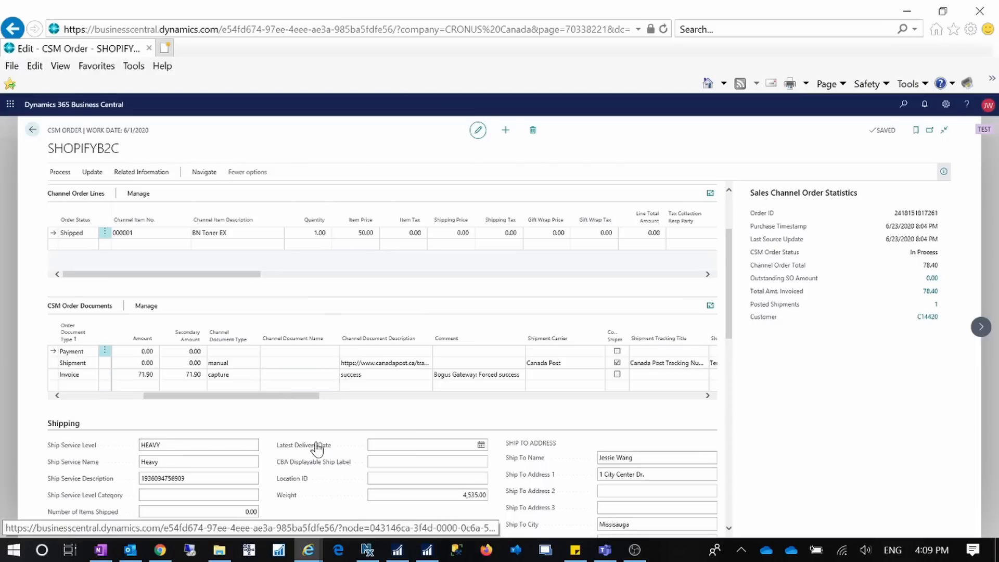
key("Escape")
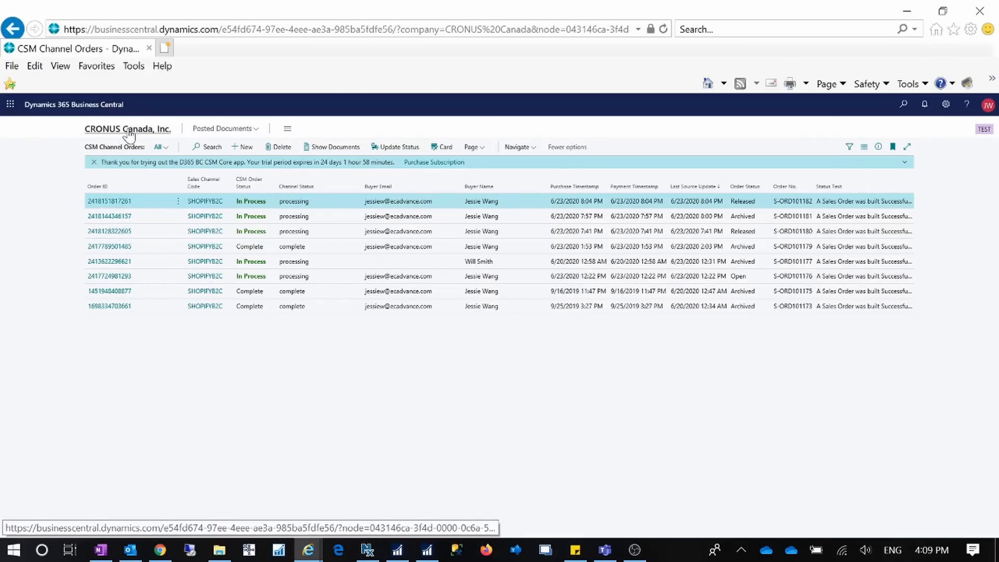
Reload the Shopify orders list, briefly checking Business Central before coming back.
left_click(160, 550)
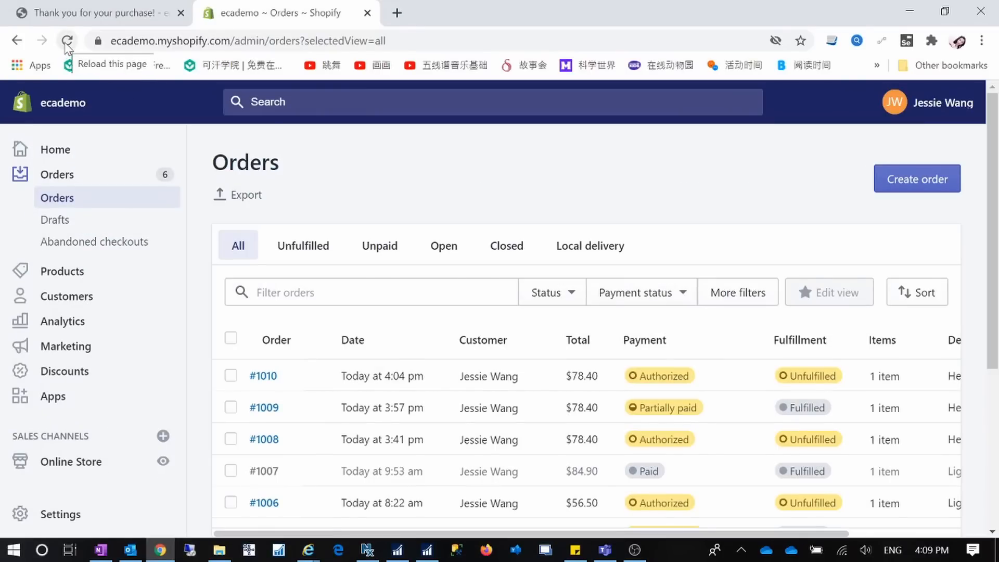
left_click(68, 42)
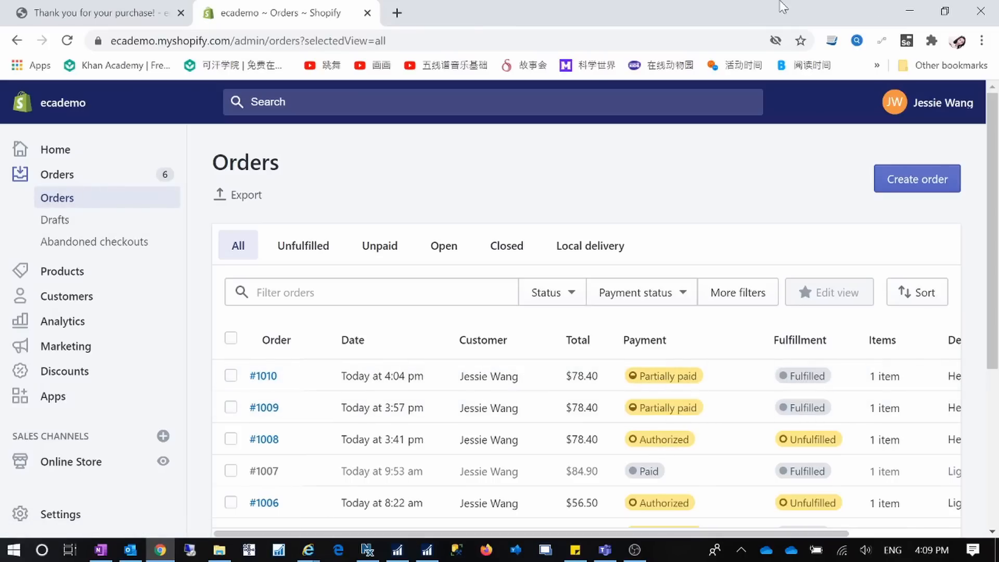
left_click(908, 12)
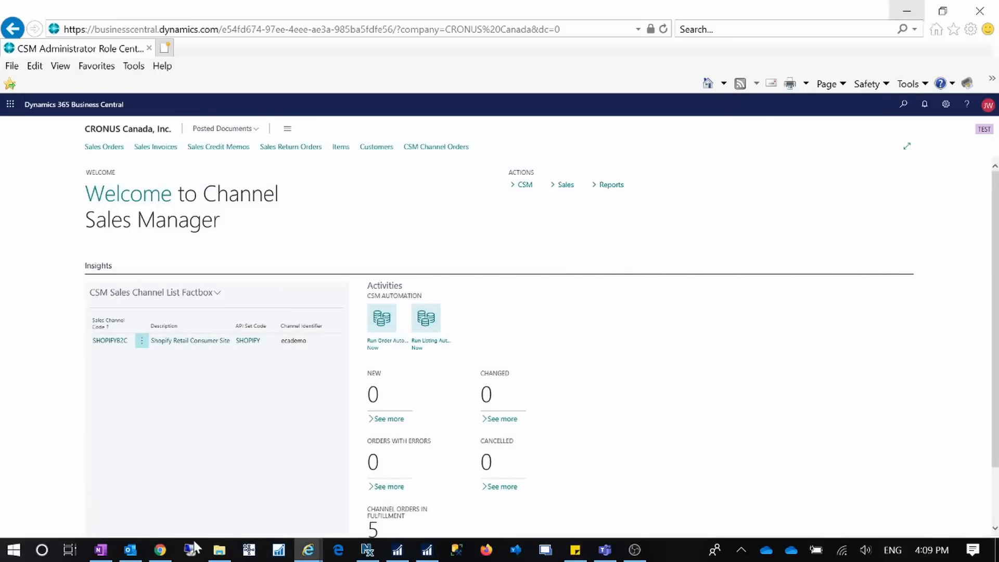
left_click(160, 550)
Capture the remaining $6.50 CAD on the newest order, then return to the orders list and Business Central.
left_click(268, 383)
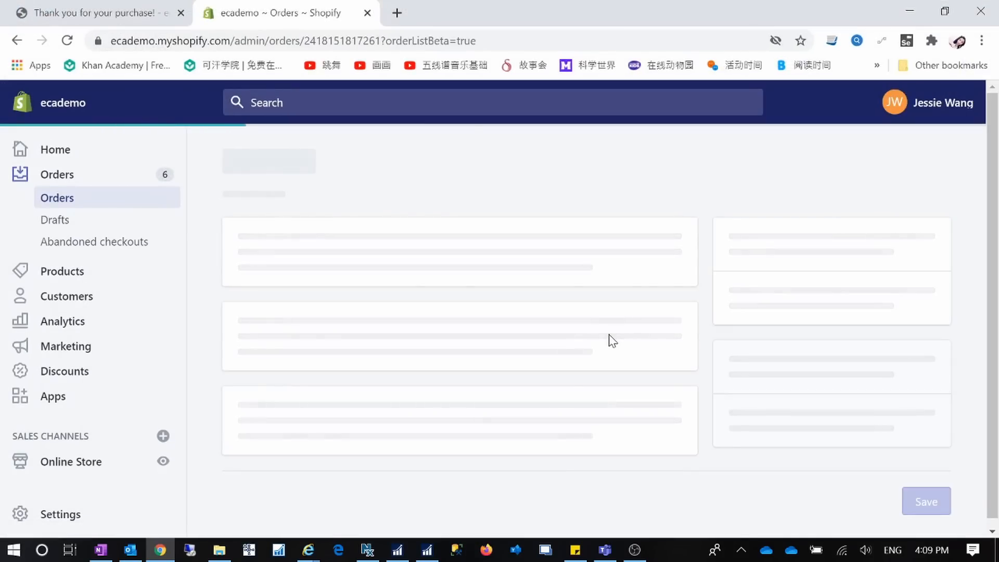
scroll(611, 338, "down", 10)
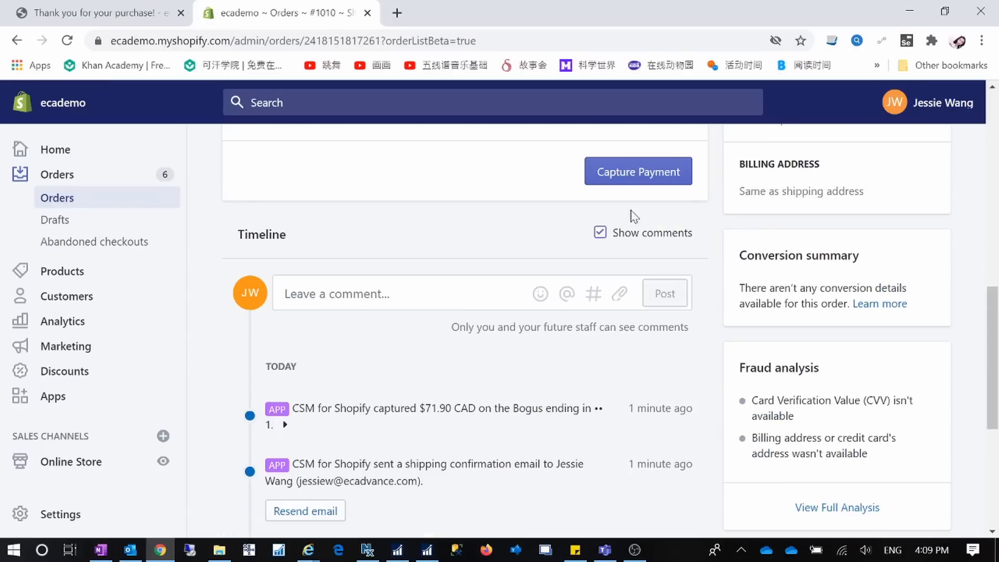
left_click(638, 172)
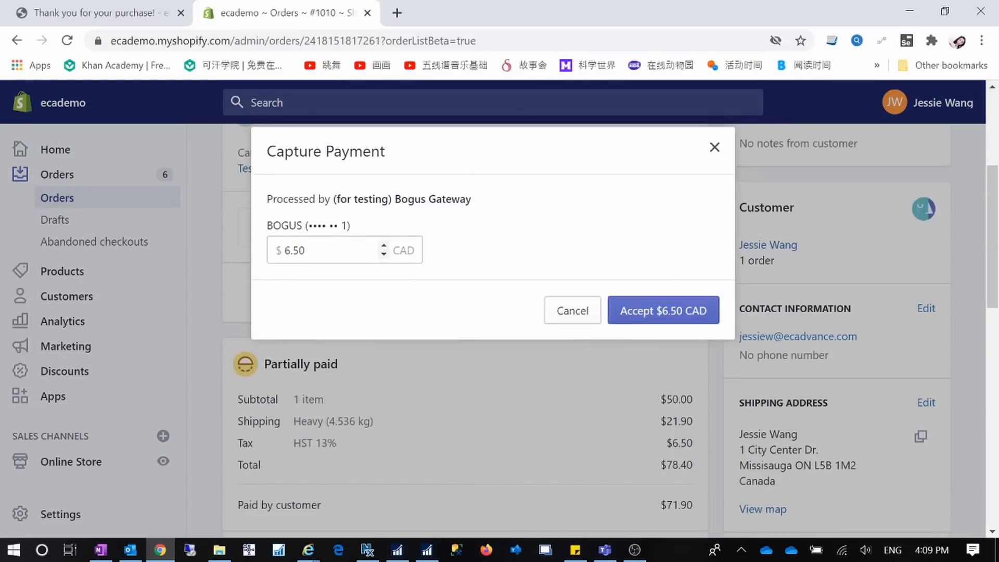
left_click(593, 310)
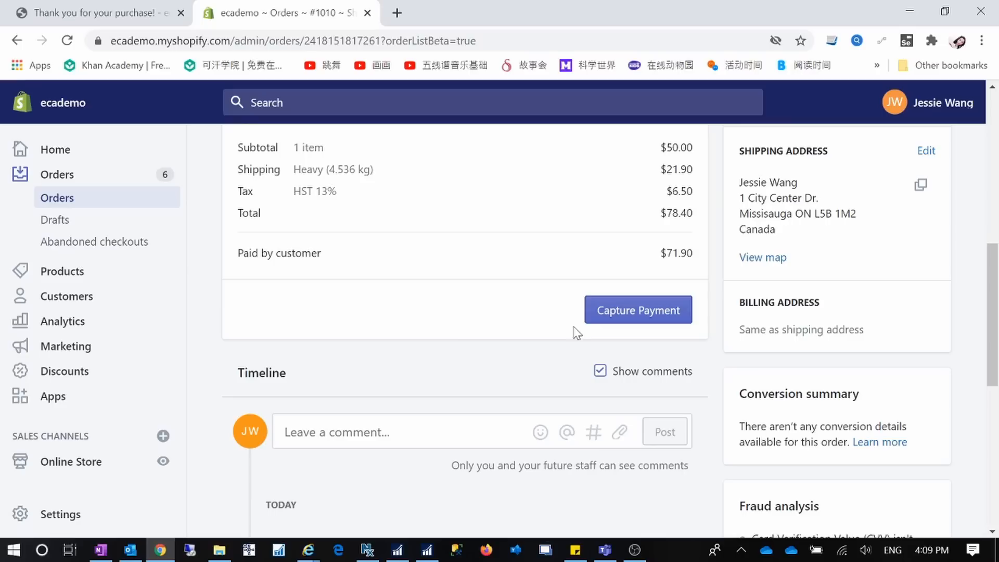
scroll(513, 392, "up", 3)
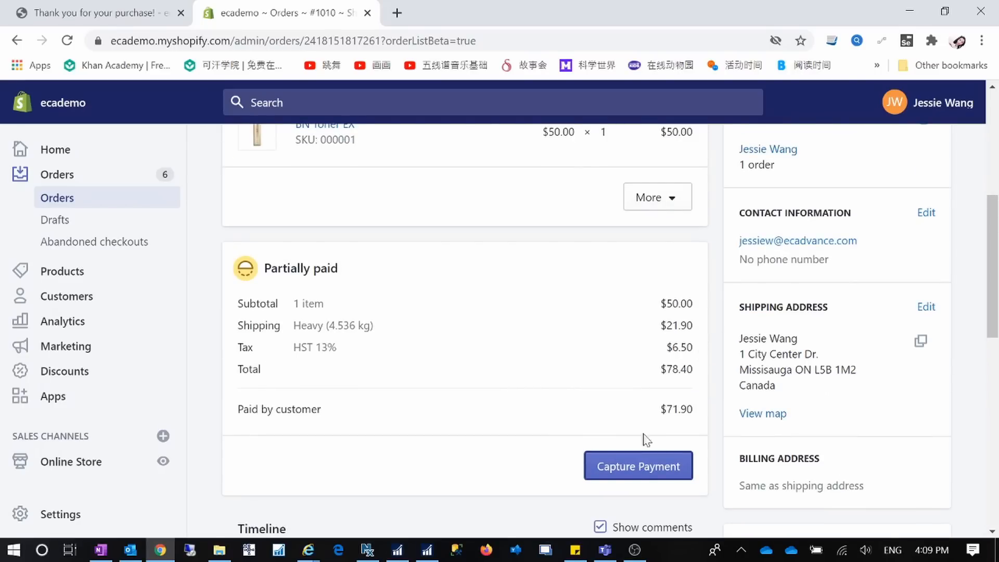
left_click(631, 469)
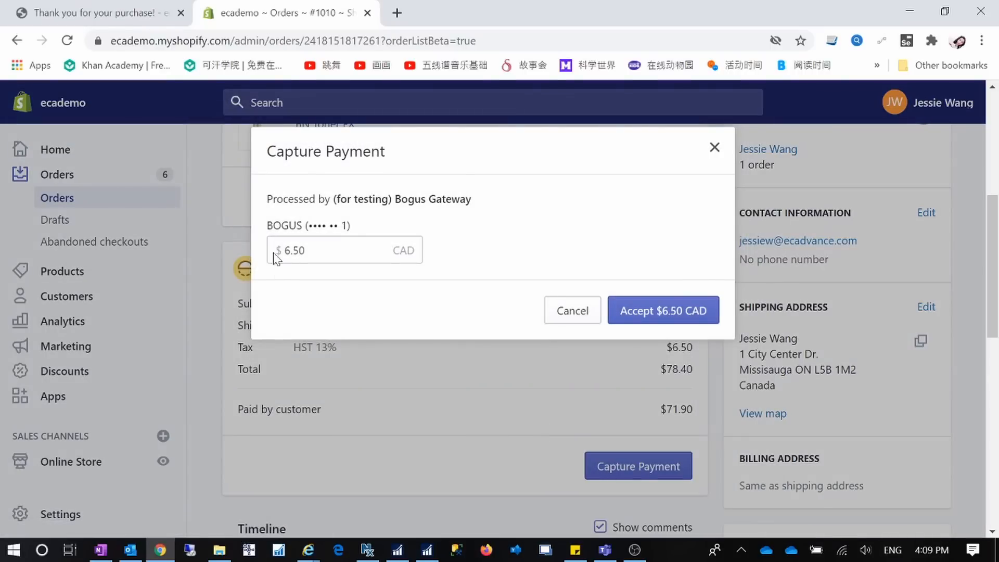
left_click(687, 312)
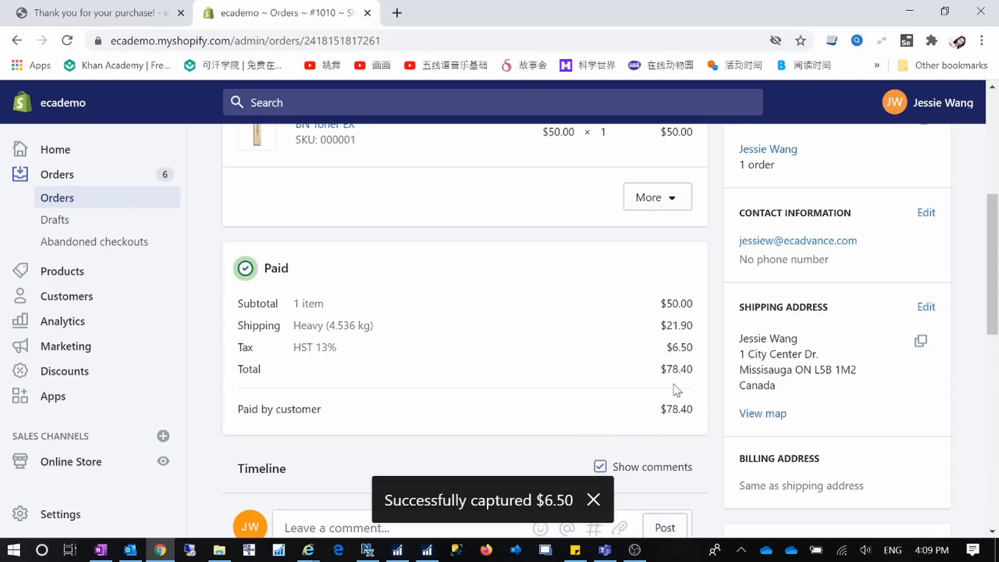
left_click(68, 203)
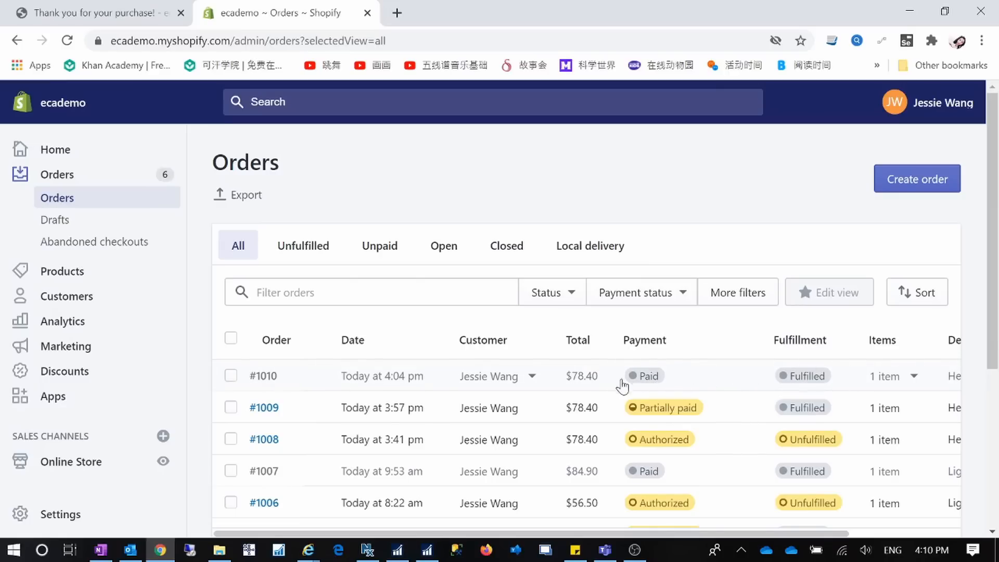
left_click(909, 13)
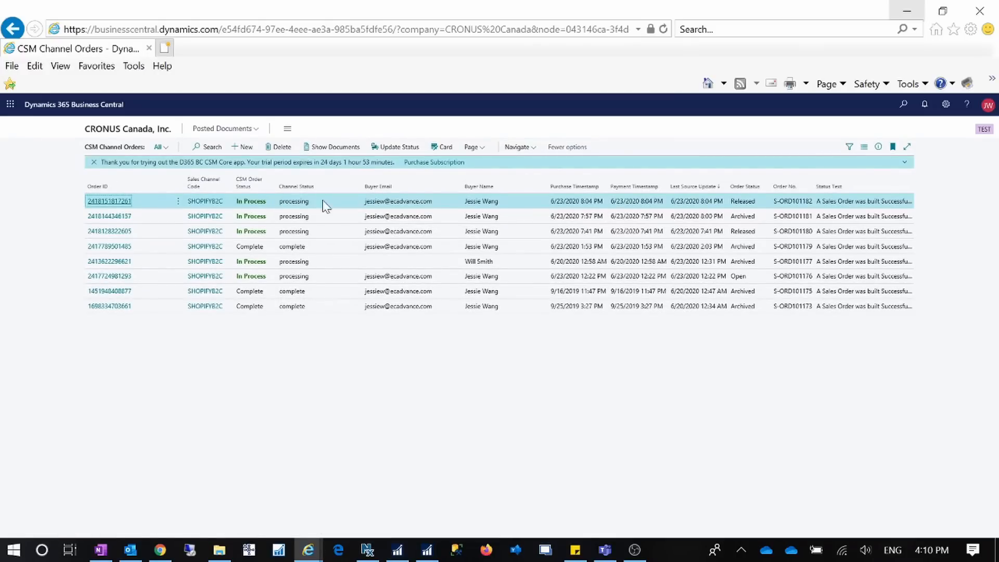
Refresh the CSM Channel Orders list to check the newest order's CSM Order Status and Order Status.
left_click(132, 130)
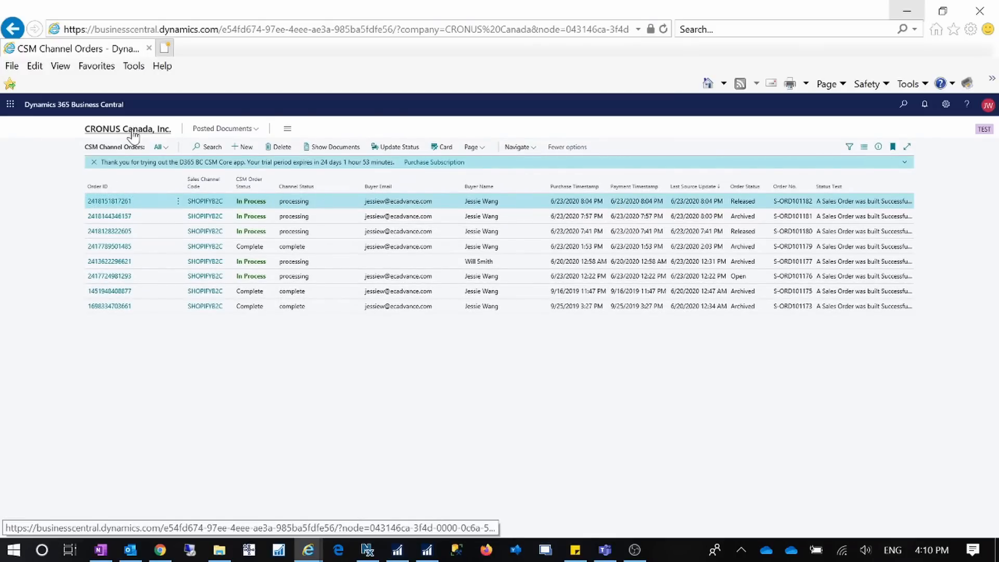